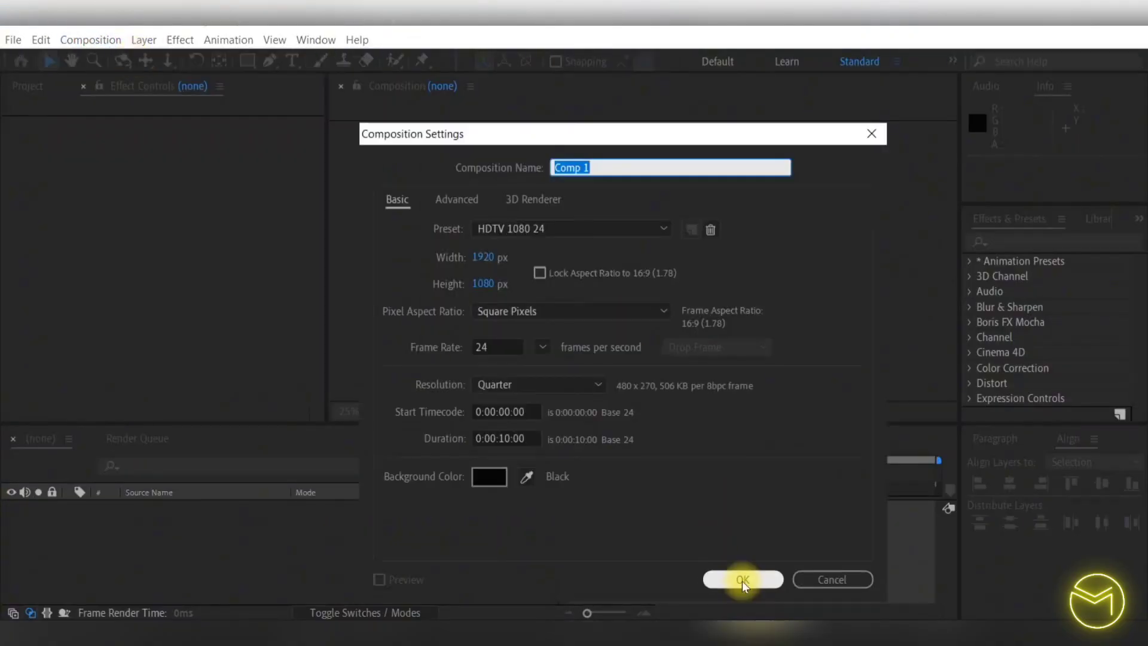
- Create Comp 1 and add a new solid layer to it
left_click(743, 580)
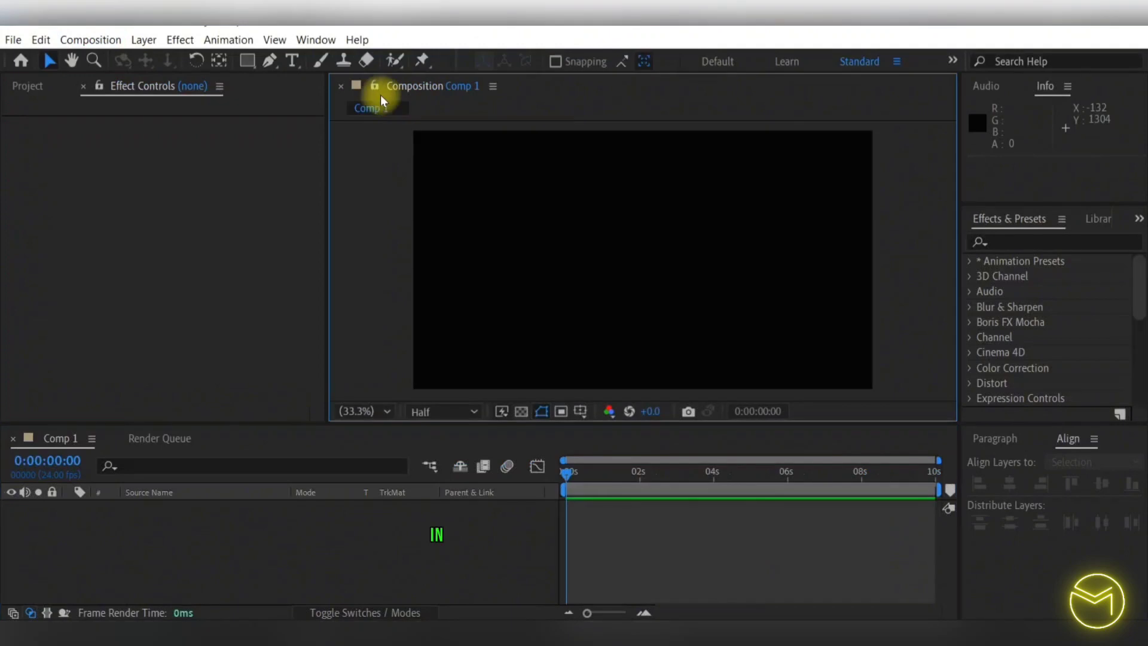
left_click(137, 42)
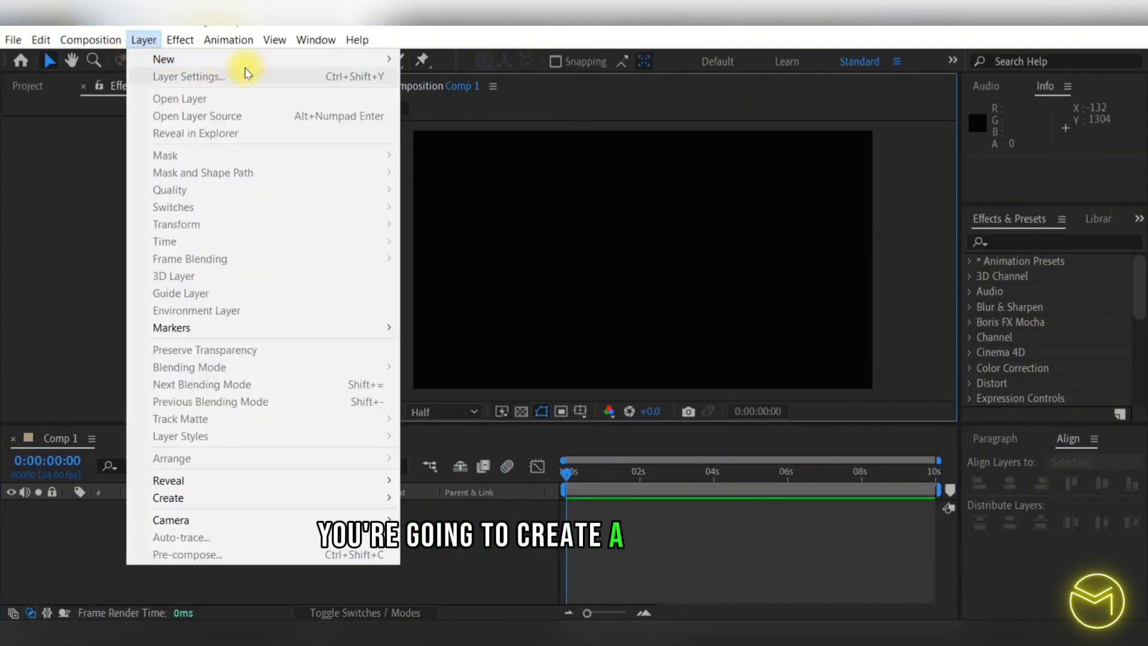
mouse_move(368, 54)
left_click(439, 74)
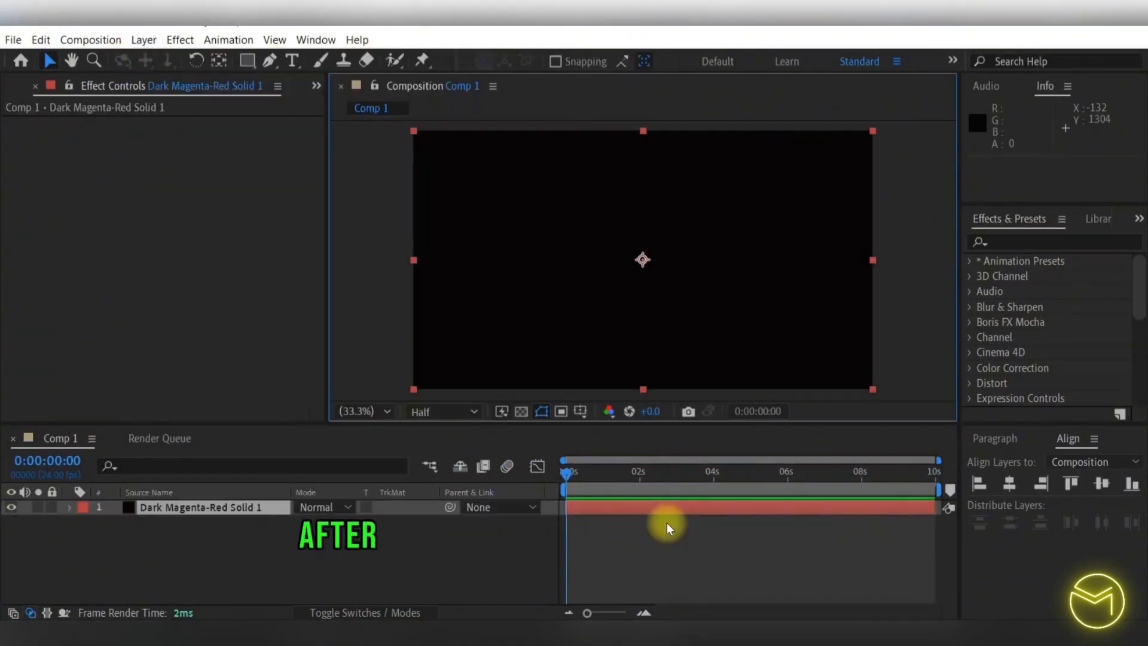
- Apply Gradient Ramp to the solid as a Radial Ramp starting at the comp centre (948,540)
left_click(1110, 247)
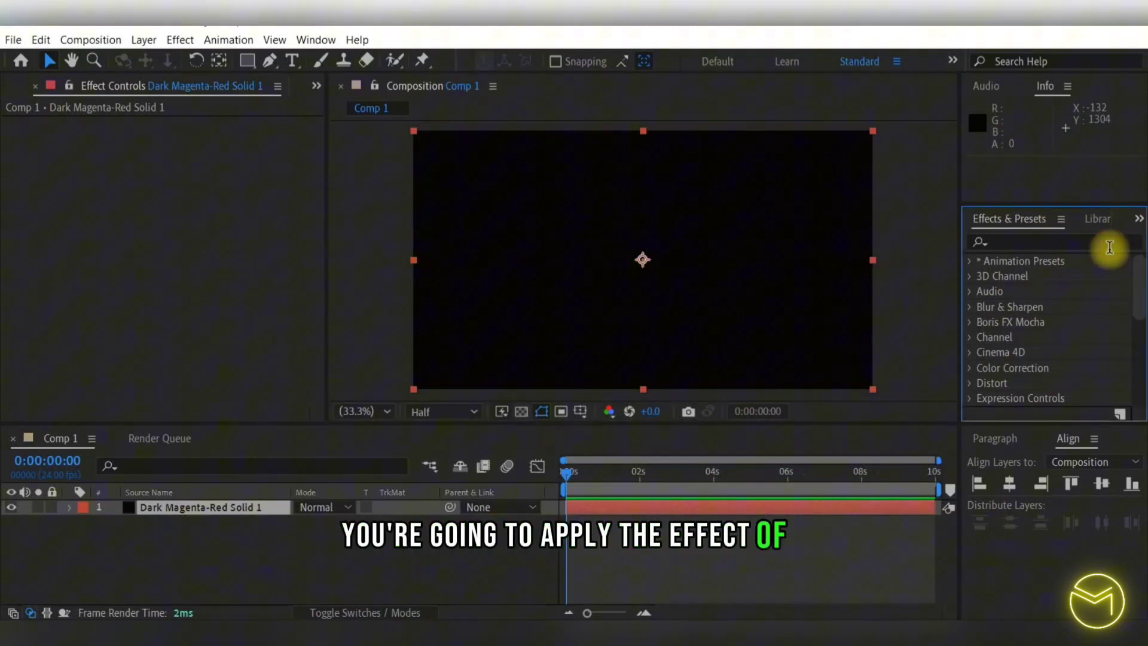
type("gradient")
left_click(1057, 338)
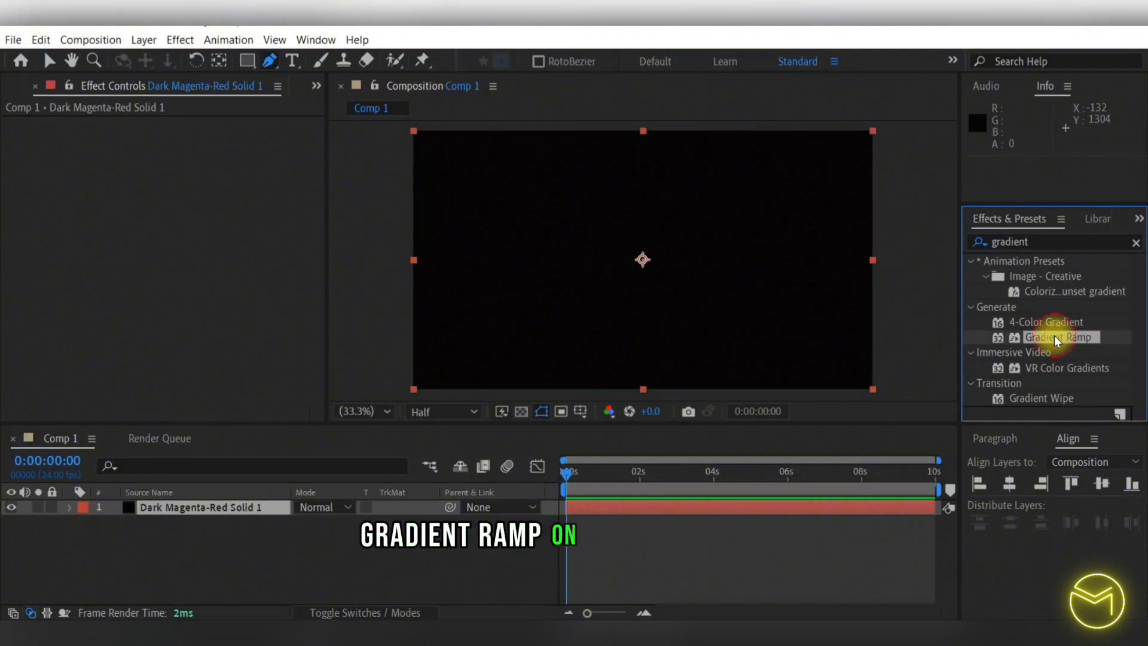
double_click(1057, 338)
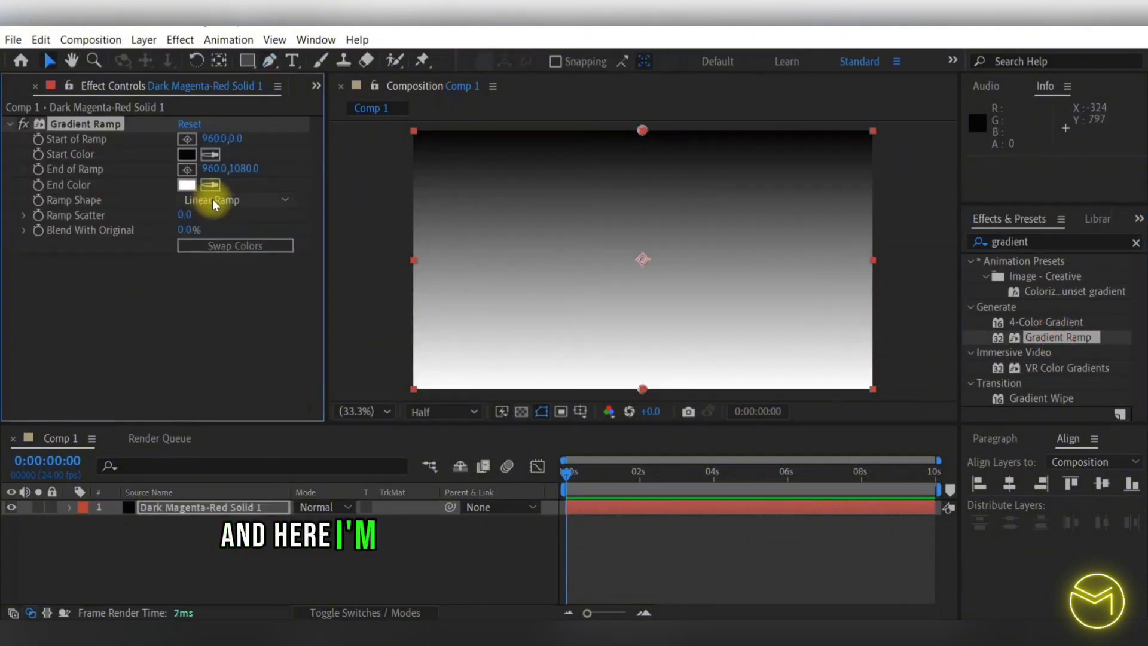
left_click(213, 200)
left_click(217, 235)
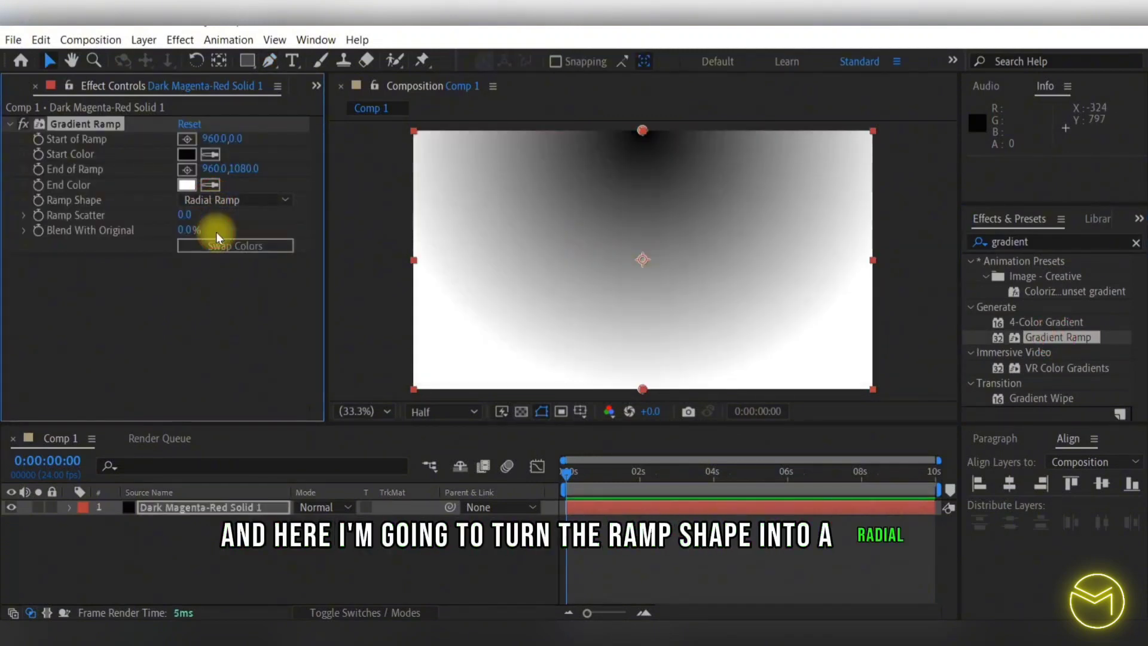
left_click(185, 138)
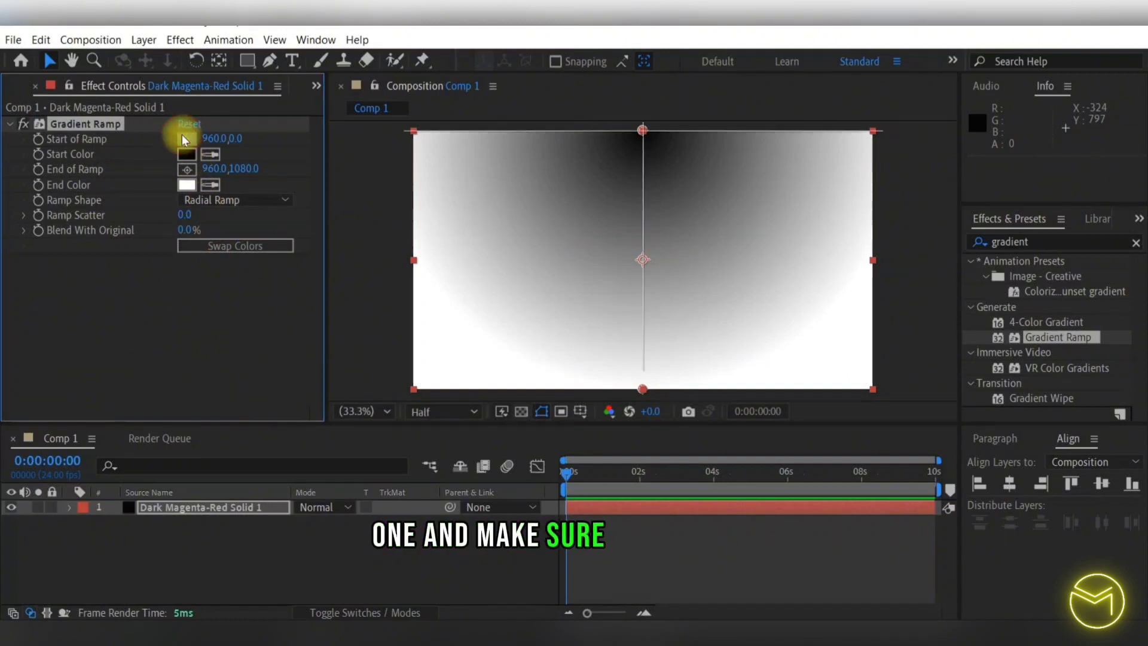
left_click(641, 260)
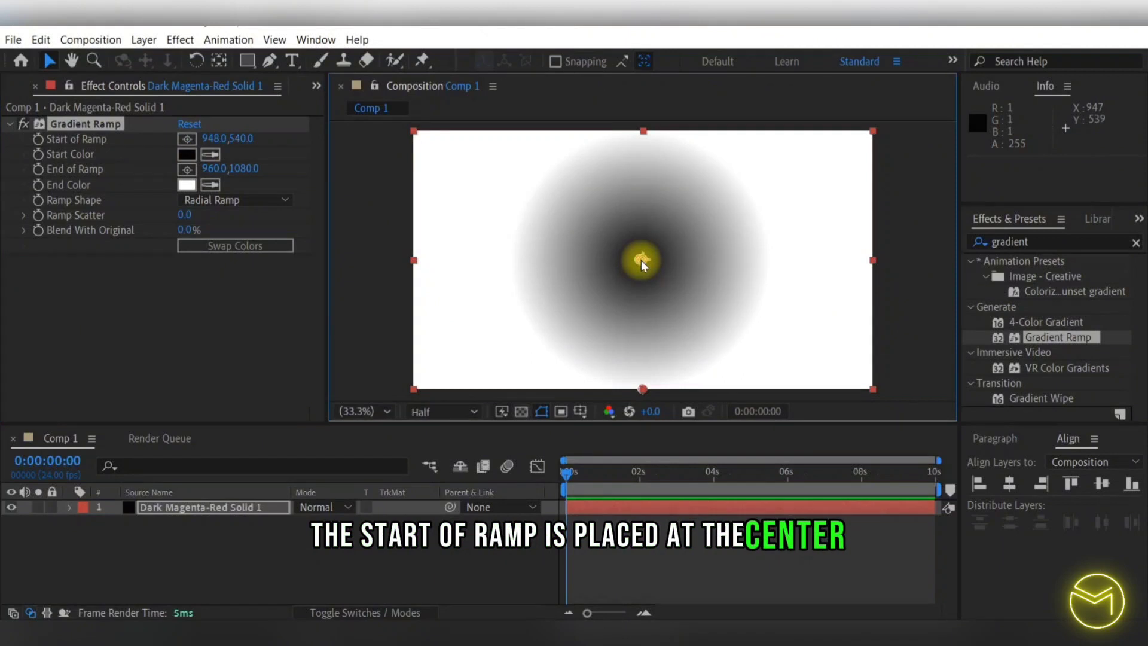
- Set the ramp's start colour to F96BC4, end colour to F753BB, and Ramp Scatter to 240
left_click(187, 155)
type("F96BC4")
key("Return")
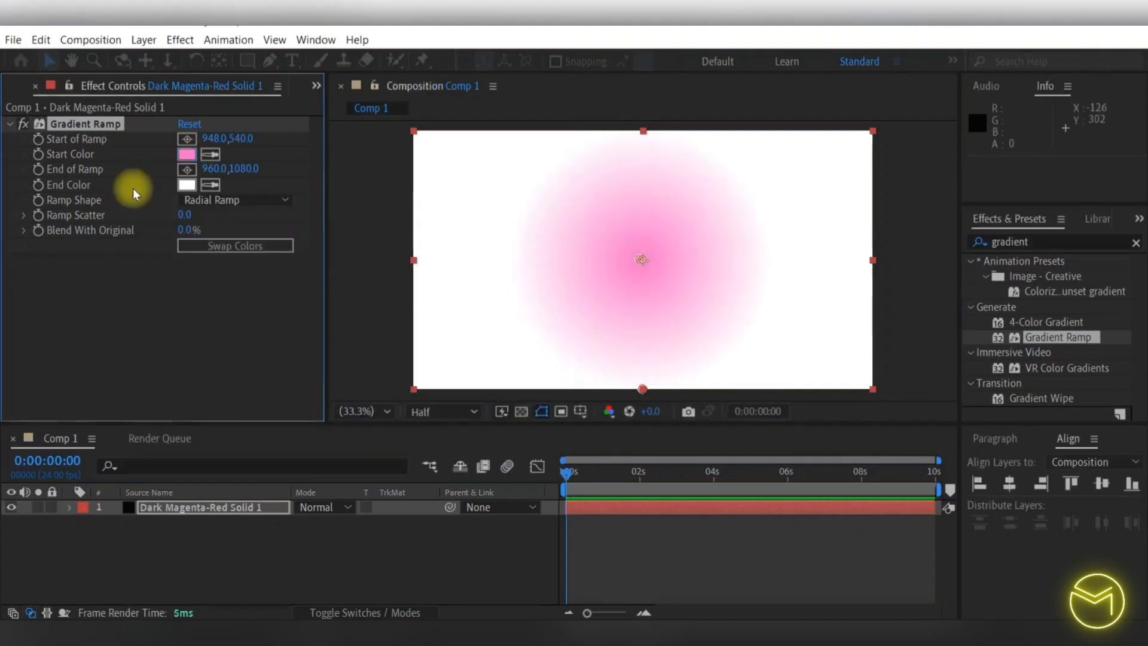
left_click(188, 185)
type("F753BB")
key("Return")
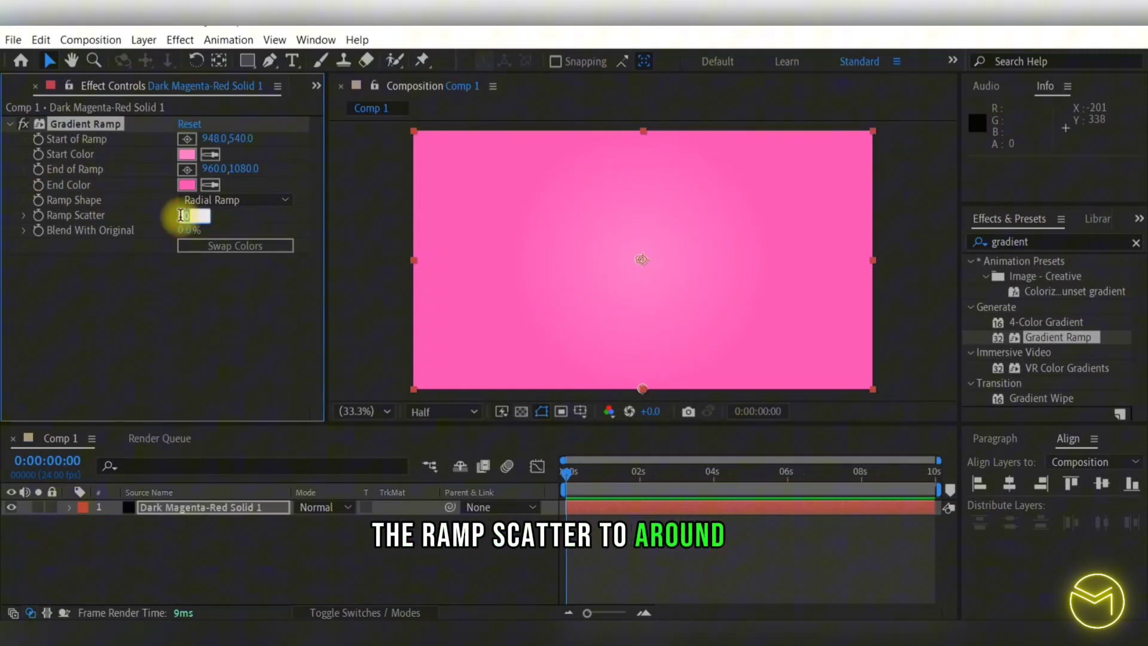
left_click(181, 218)
type("240")
key("Return")
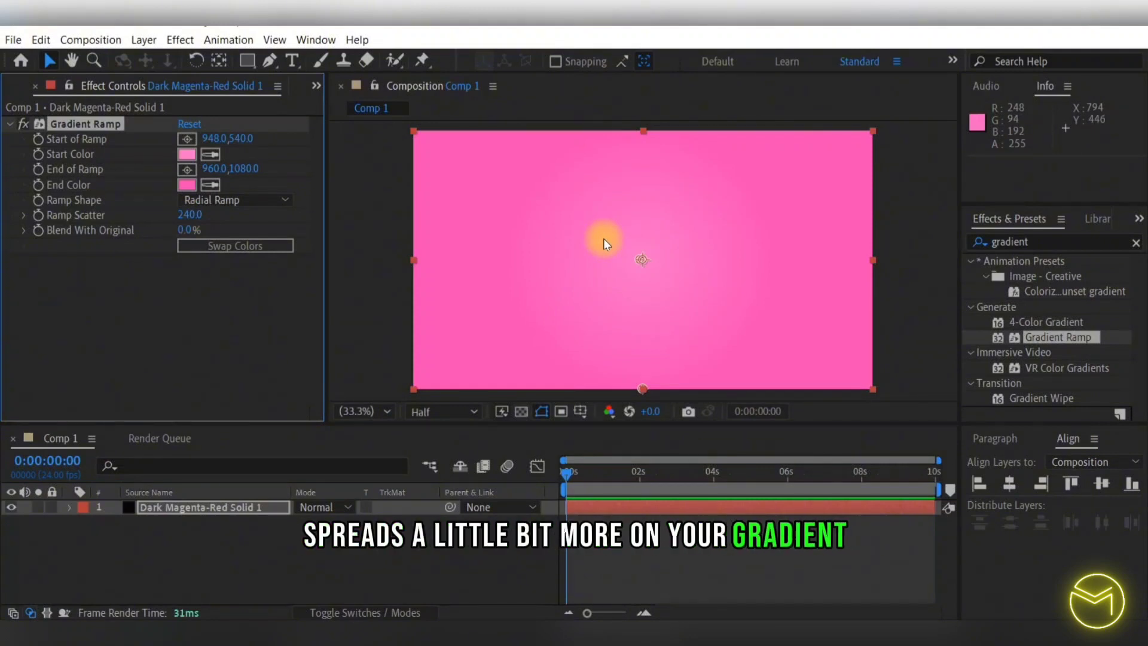
- Select the Pen tool and show the Proportional Grid over the composition
left_click(384, 412)
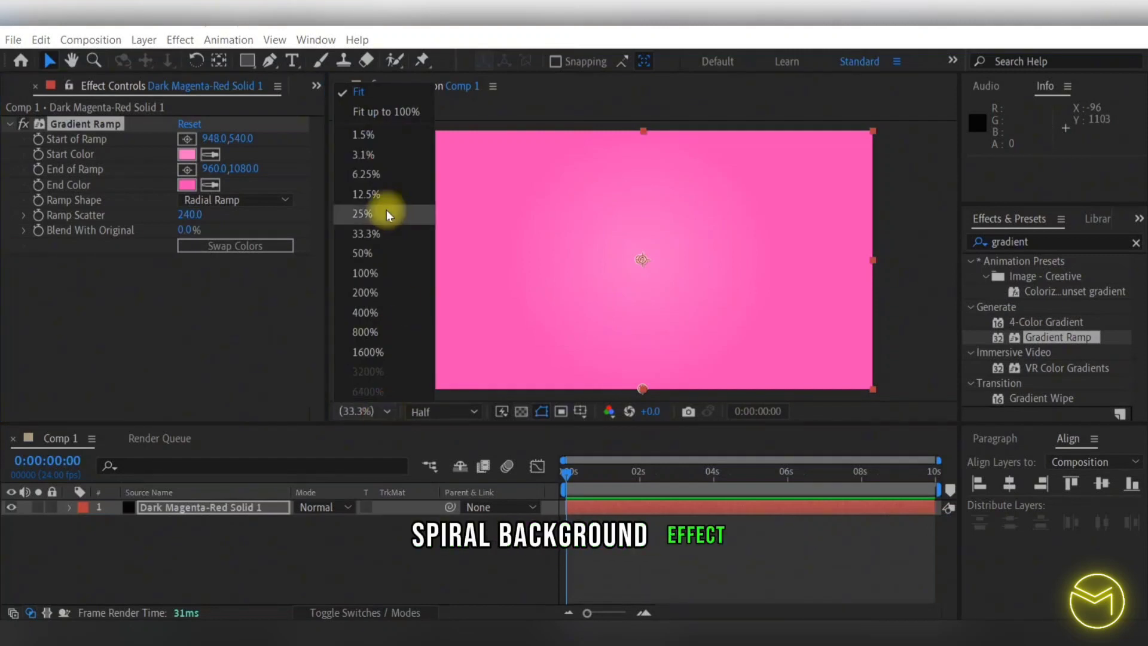
left_click(272, 60)
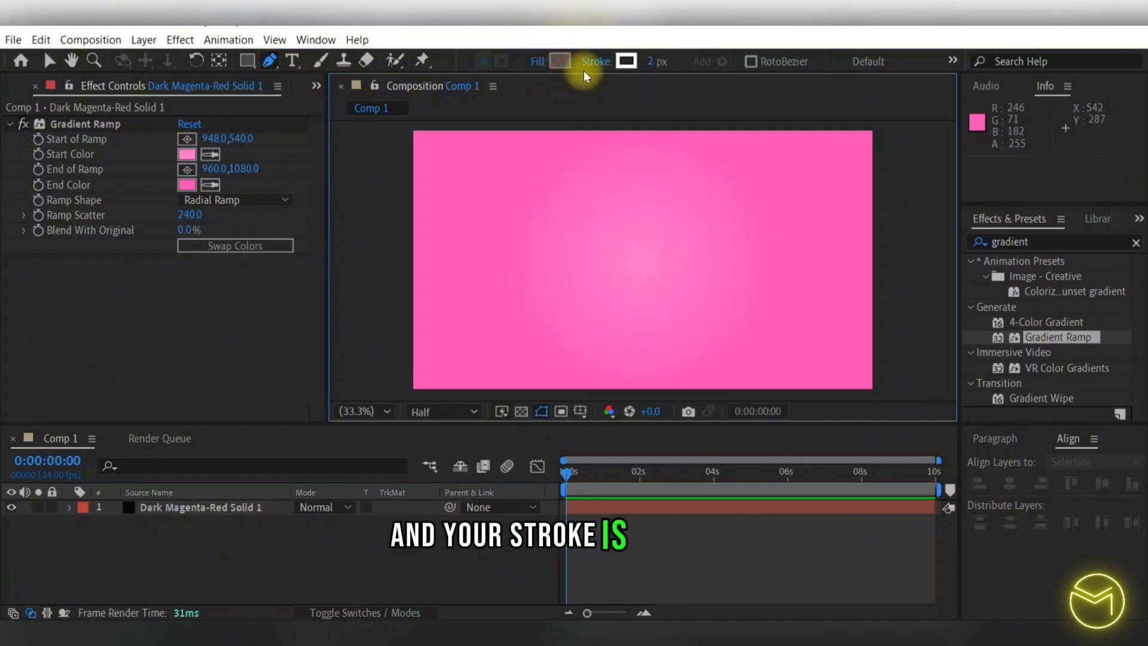
left_click(584, 415)
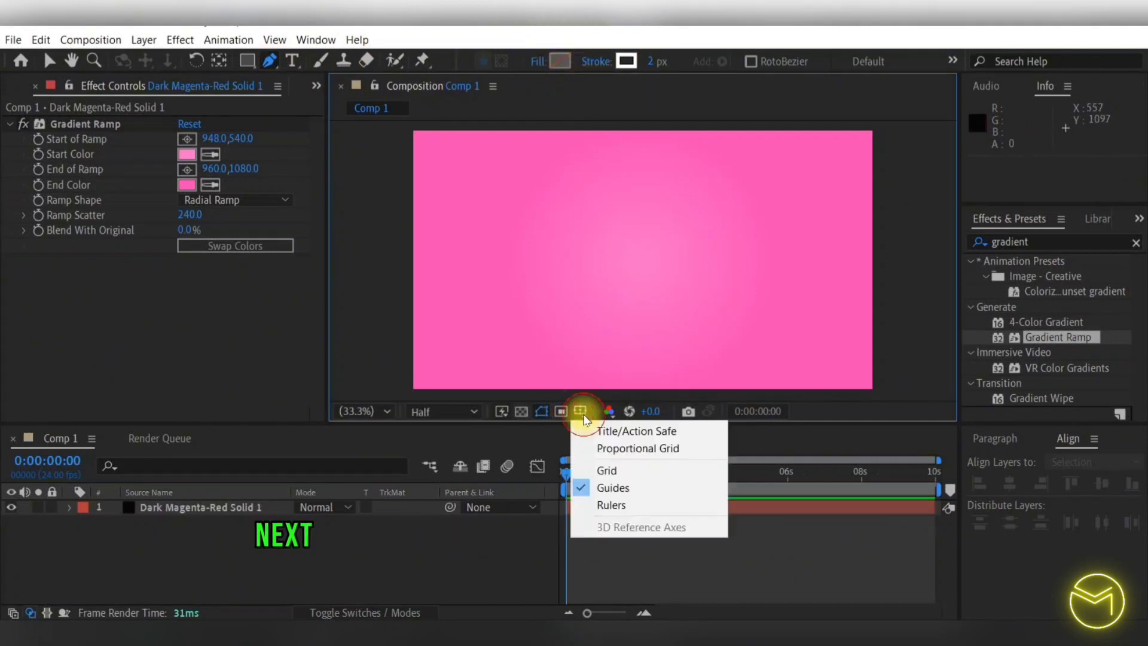
left_click(605, 451)
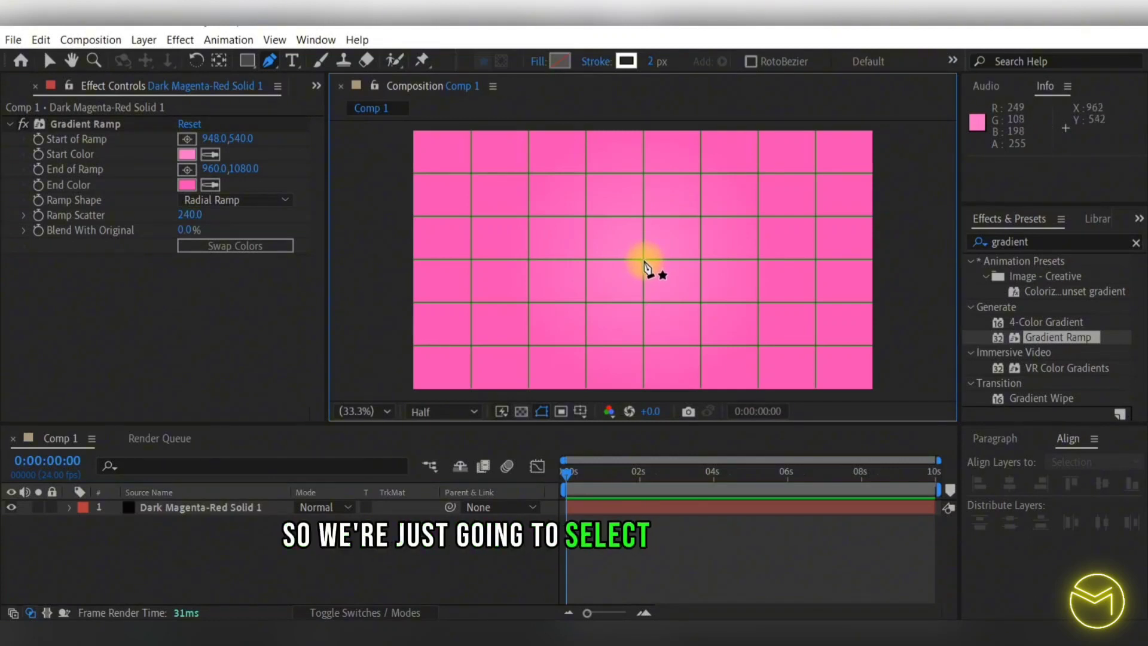
- Draw a vertical line from the comp centre past the top edge, zooming to 6.25% then back to Fit
left_click(644, 259)
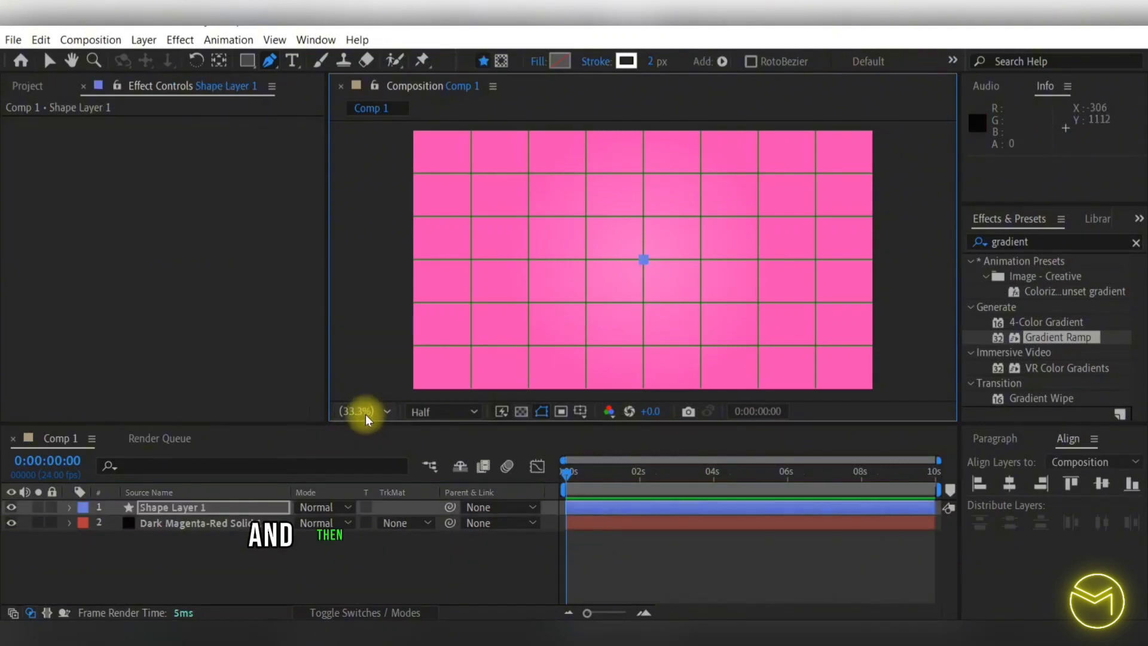
left_click(364, 411)
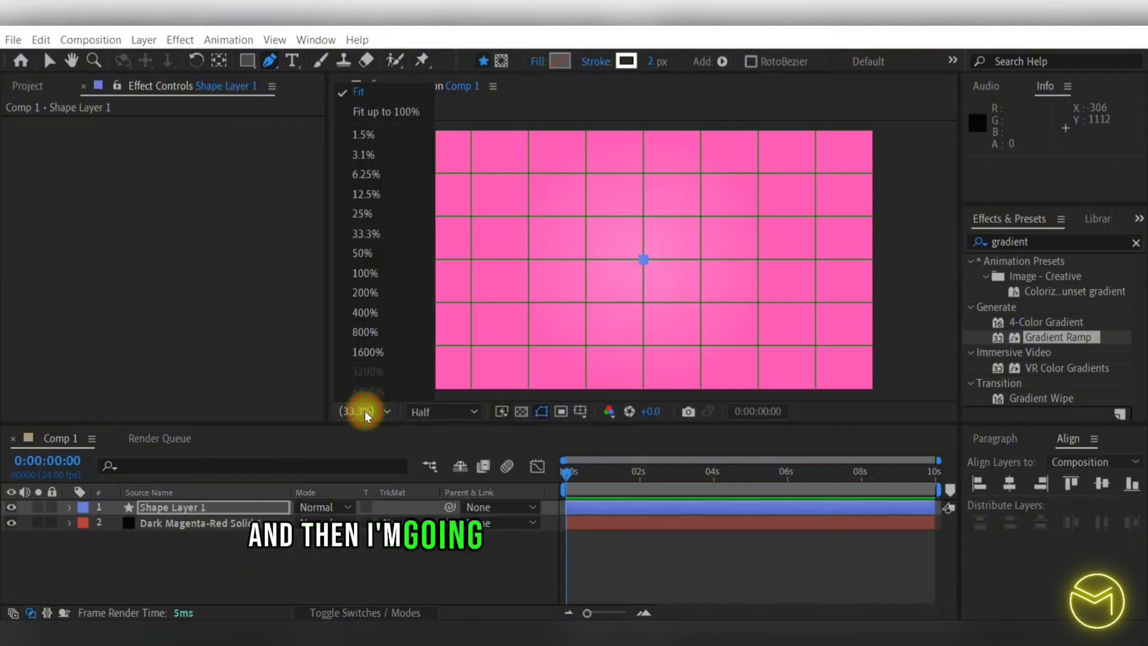
left_click(366, 175)
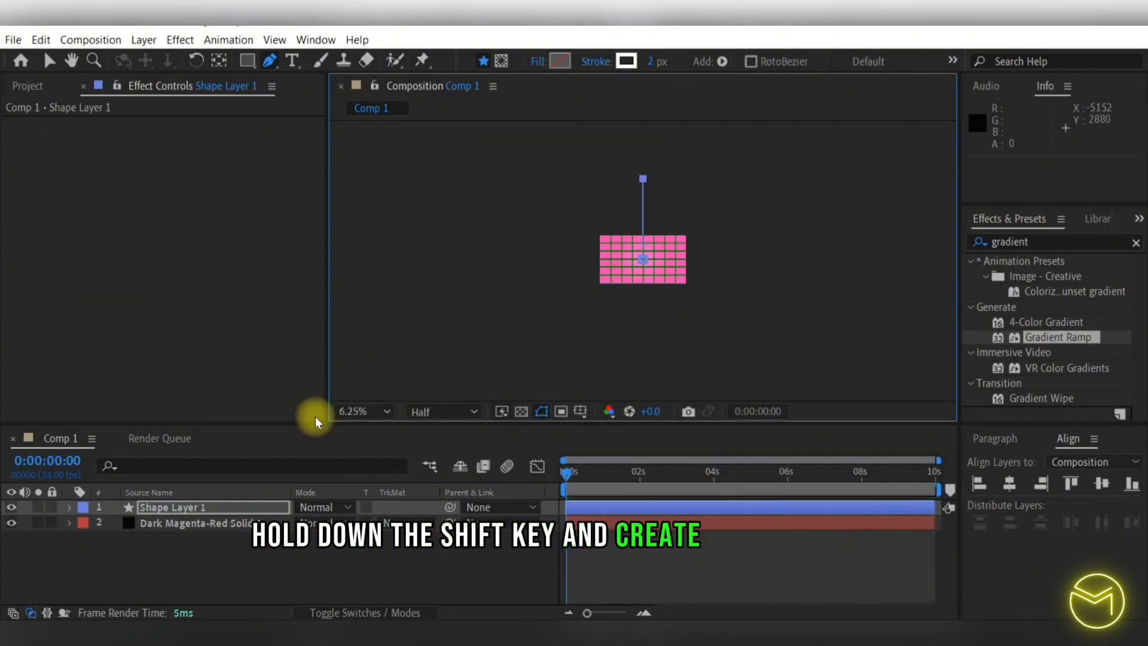
left_click(368, 412)
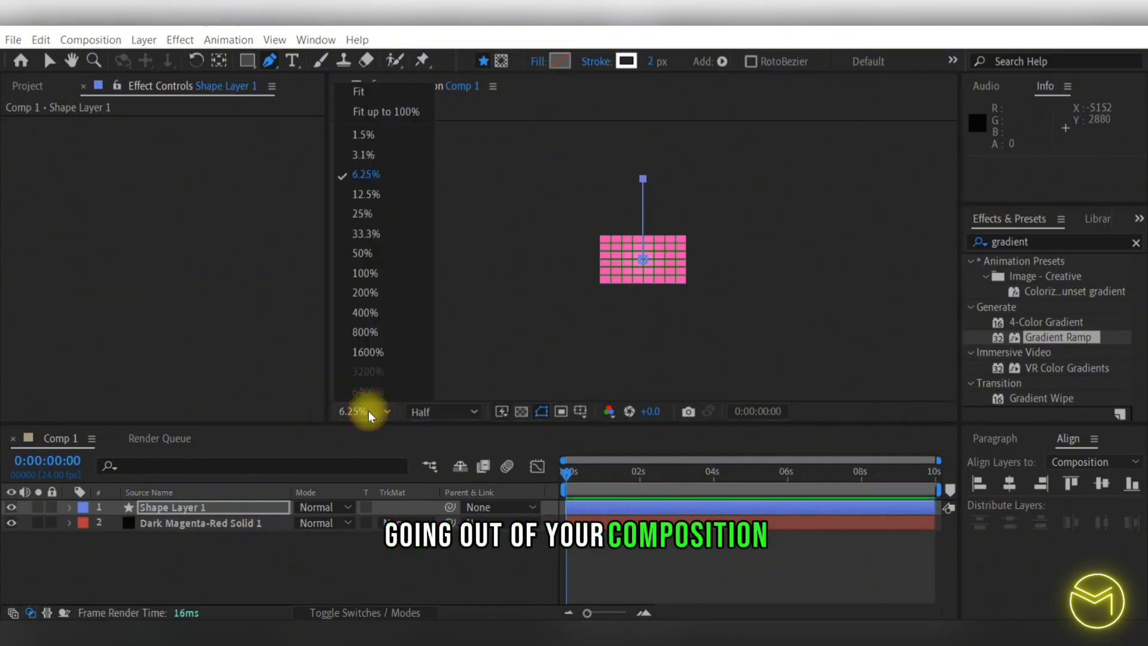
left_click(386, 112)
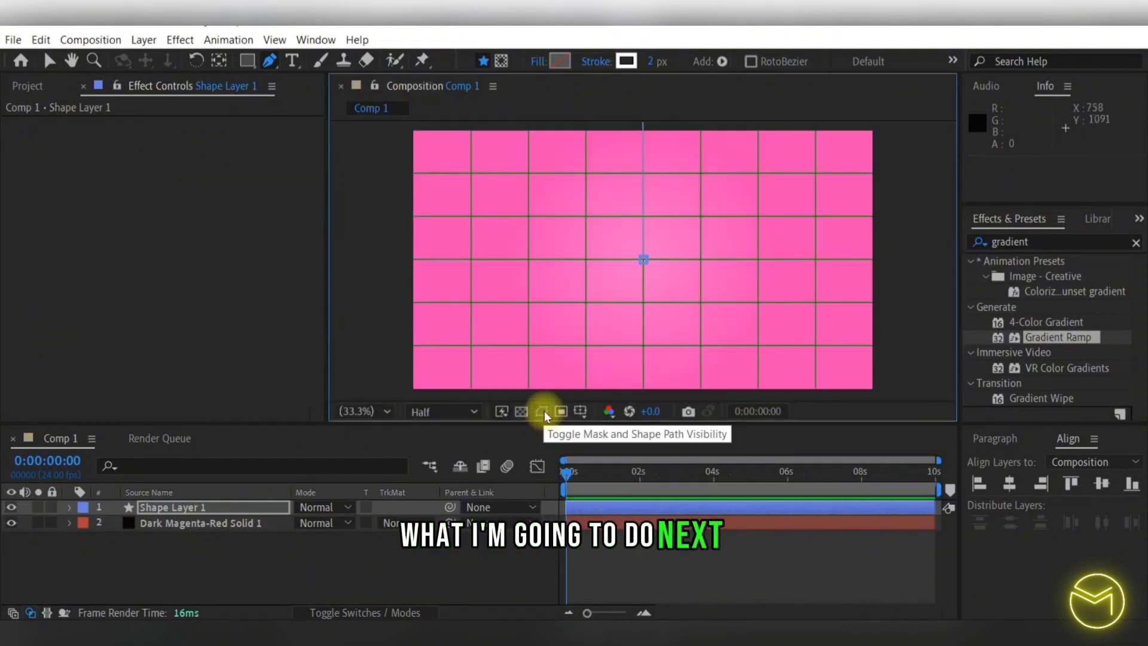
- Hide the proportional grid and set the line's stroke width to 150 px
left_click(579, 413)
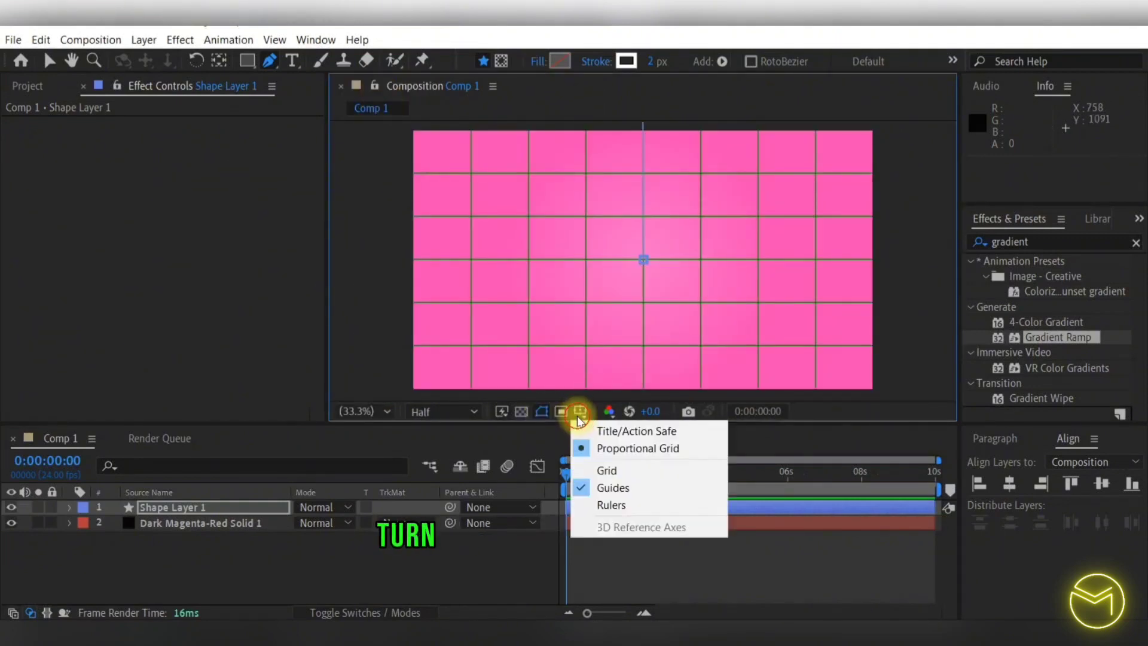
left_click(609, 448)
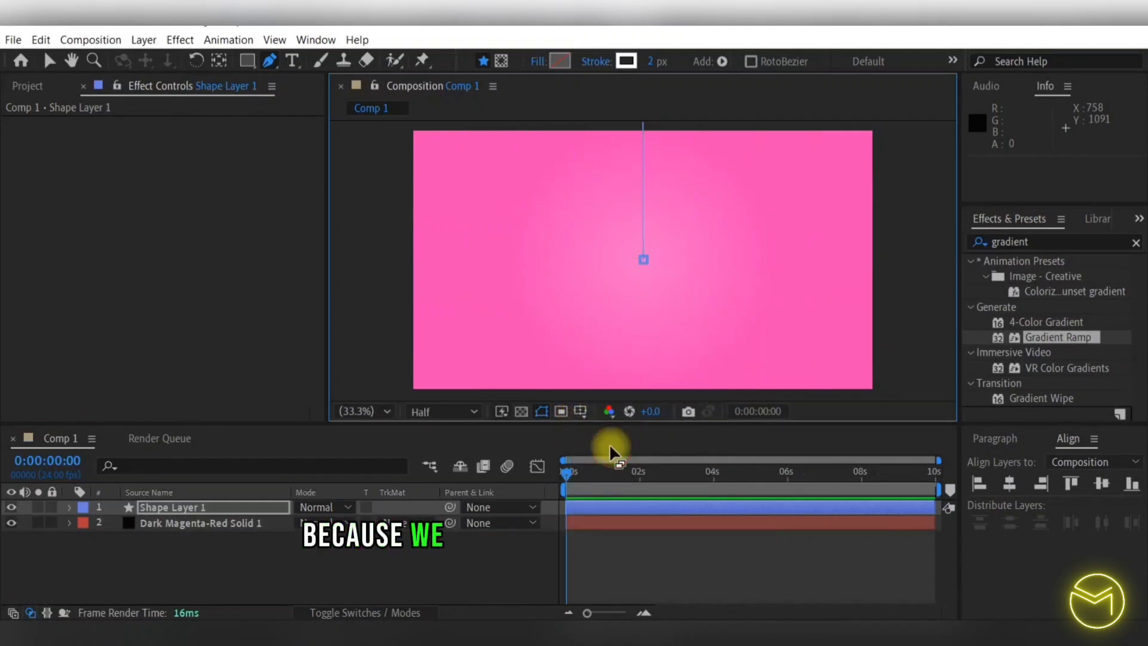
left_click(652, 62)
type("150")
key("Return")
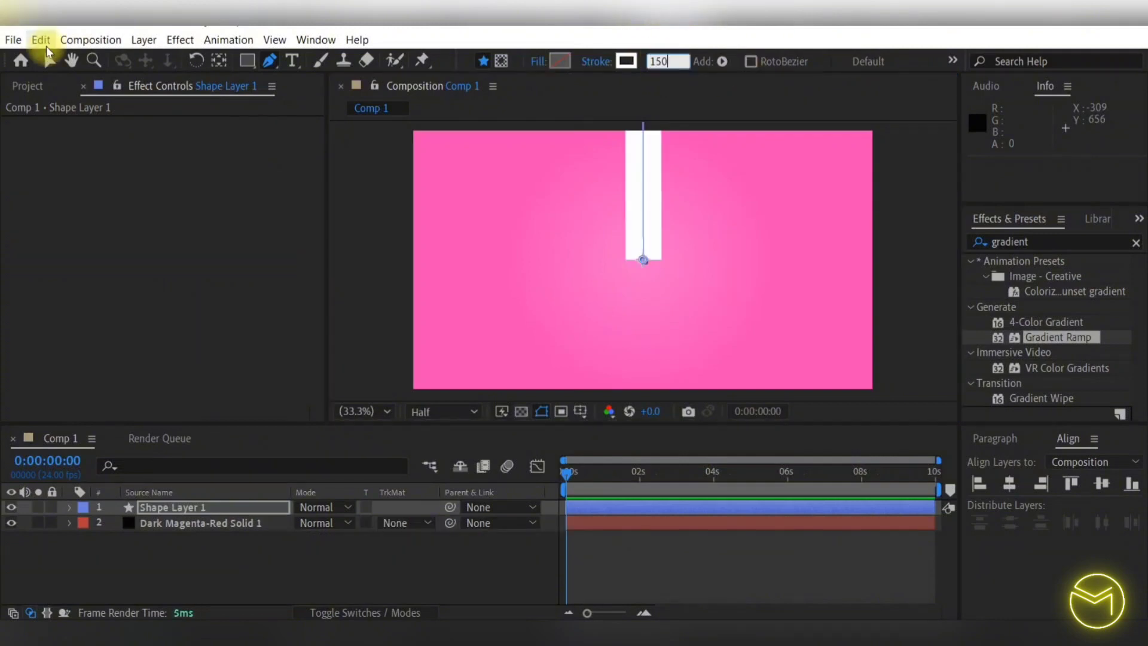
left_click(47, 59)
left_click(389, 564)
- Set Shape Layer 1's Stroke 1 Taper Start Length to 100%
left_click(161, 505)
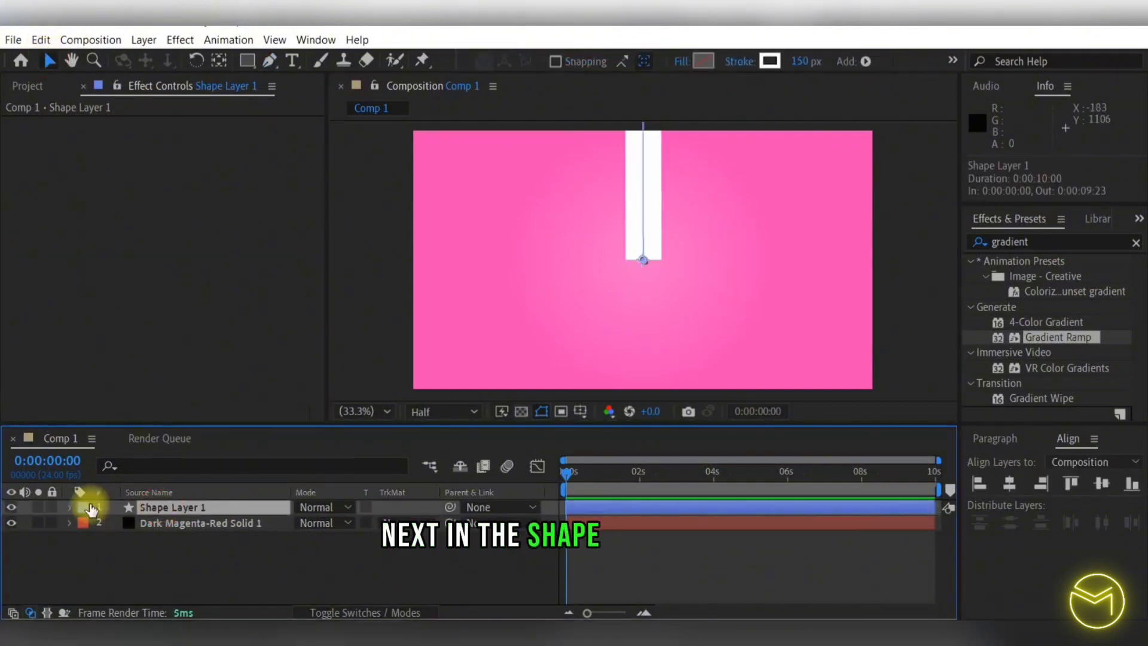
left_click(70, 507)
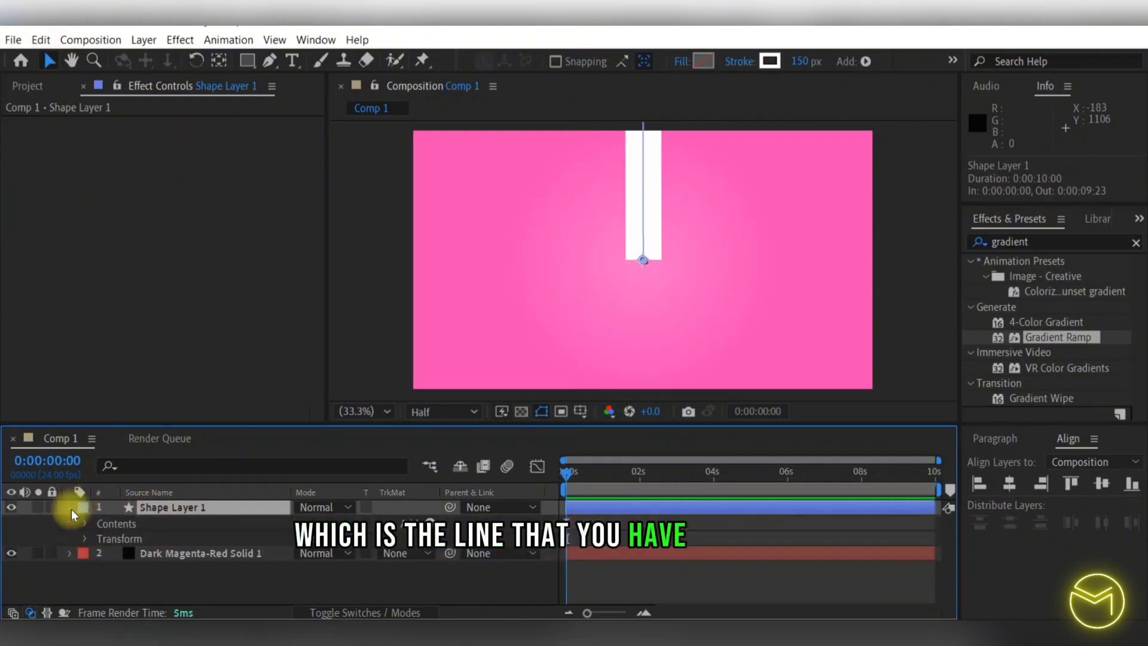
left_click(83, 524)
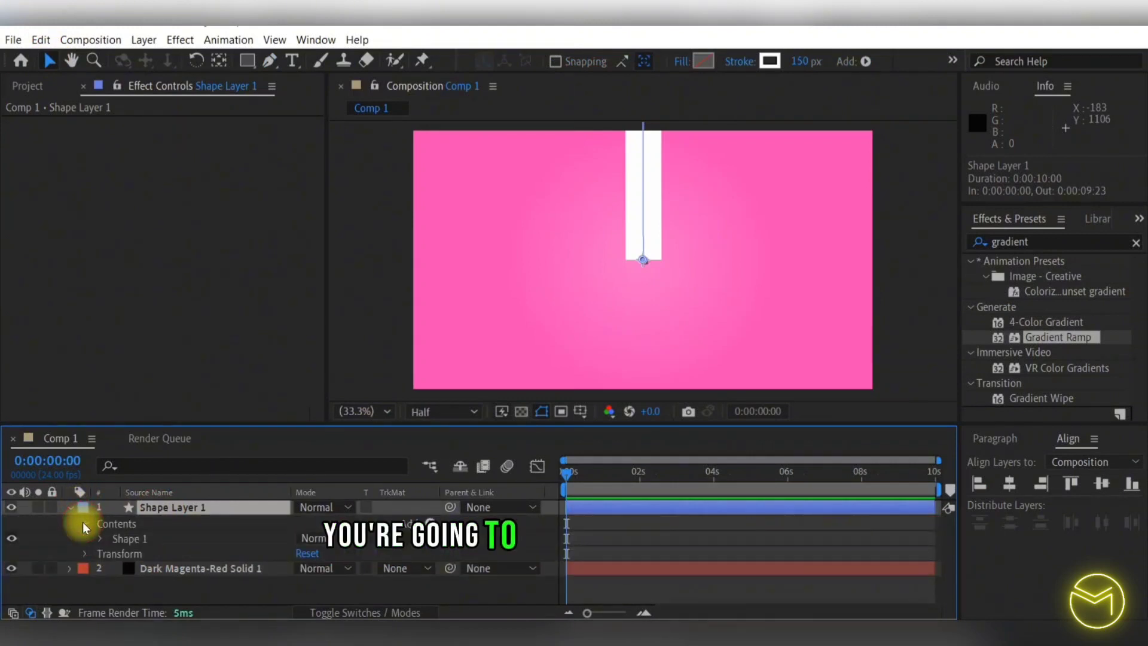
left_click(100, 539)
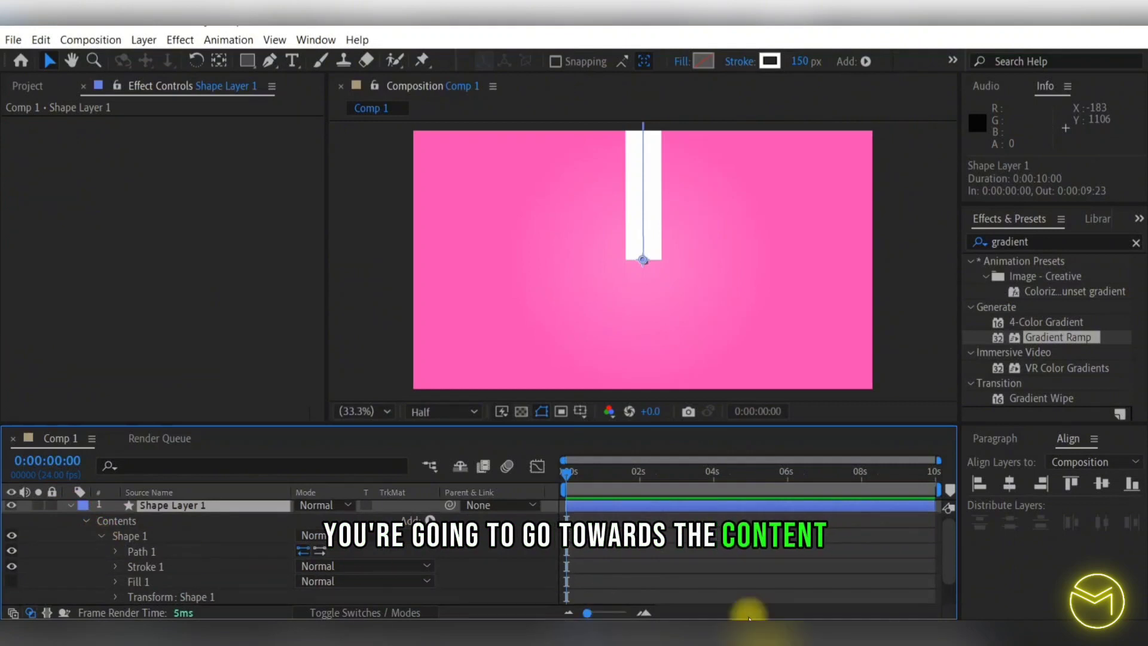
left_click(117, 565)
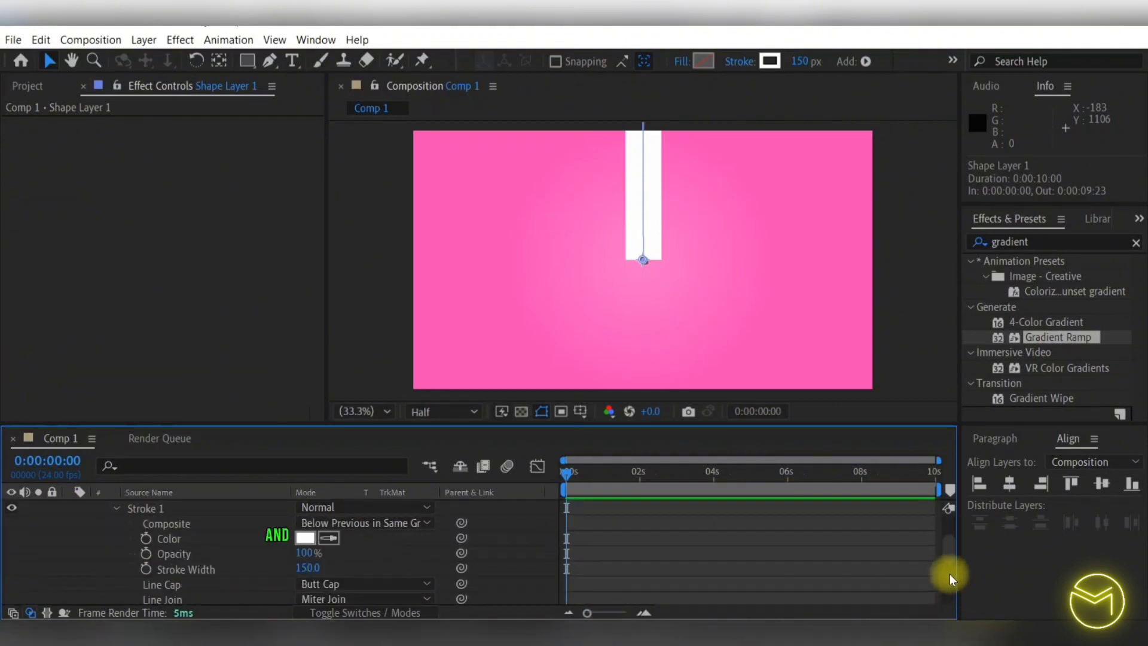
scroll(950, 573, "down", 3)
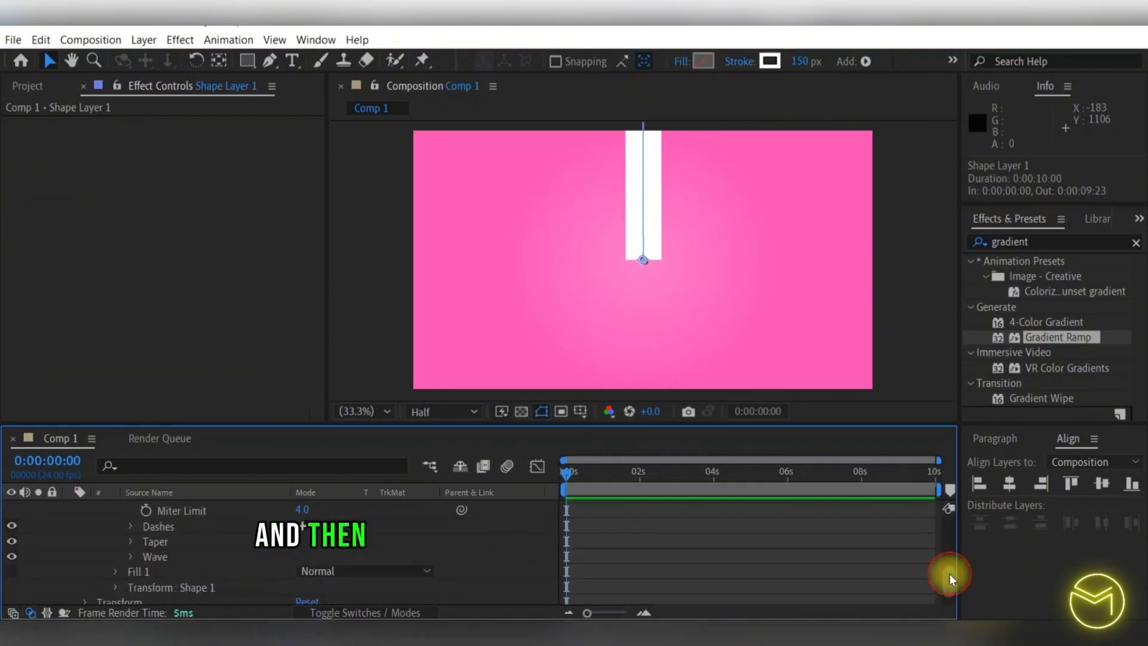
left_click(132, 543)
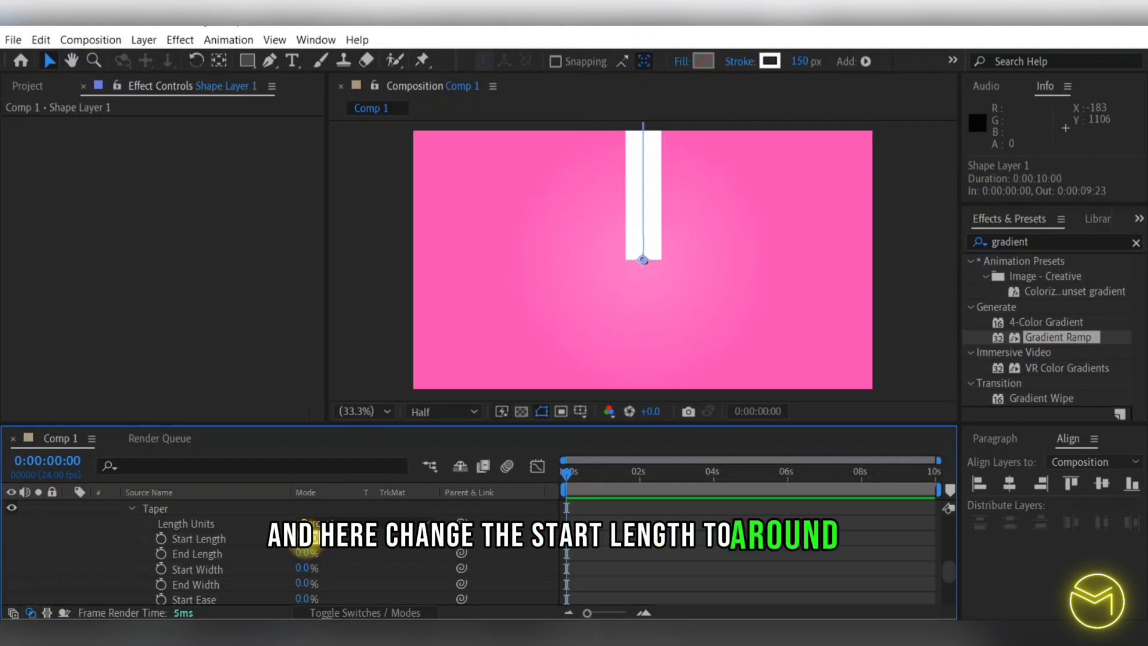
left_click(307, 540)
type("100")
key("Return")
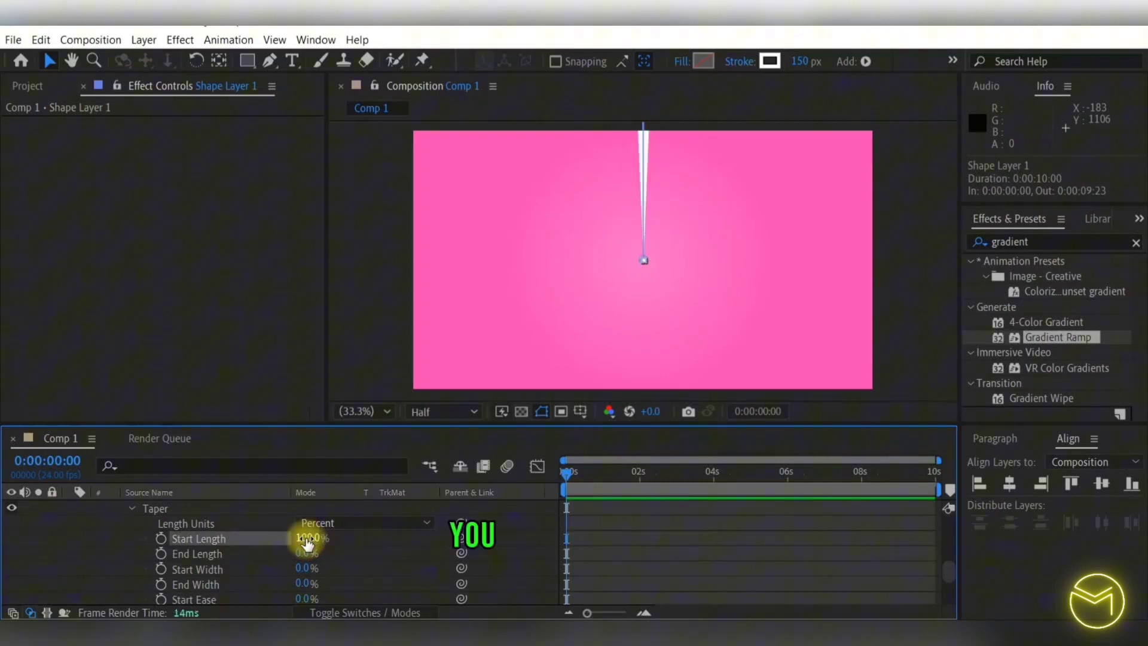
- At 6.25% zoom, adjust the spike's top point and scale the shape group
key("u")
left_click(365, 412)
left_click(359, 179)
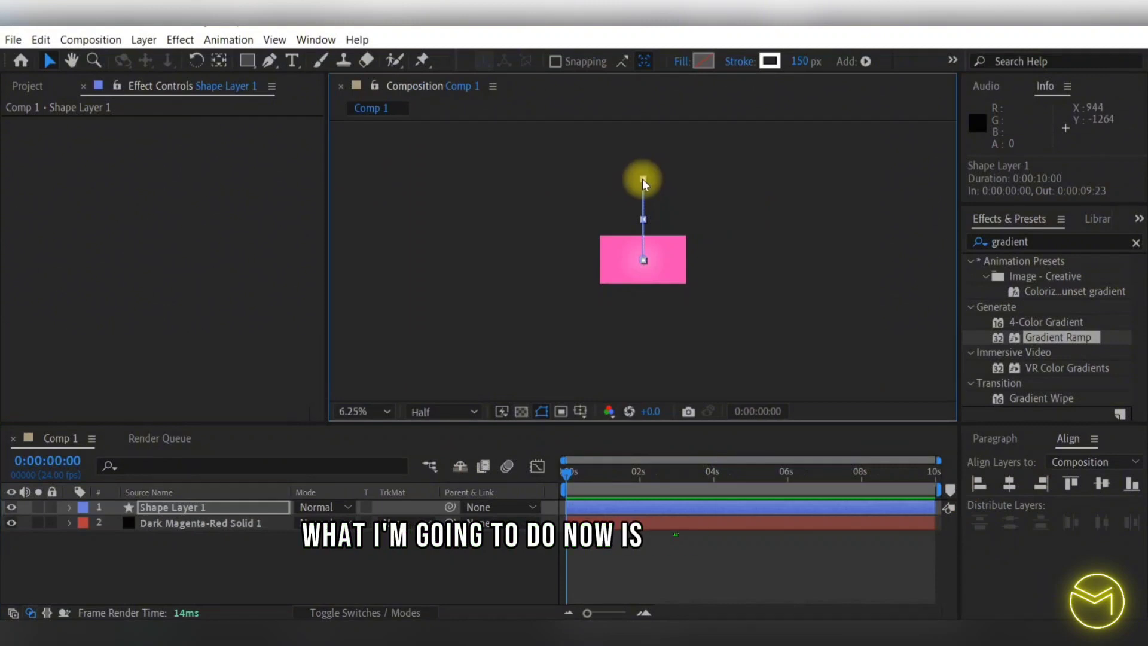
left_click_drag(645, 178, 647, 185)
key("shift+slash")
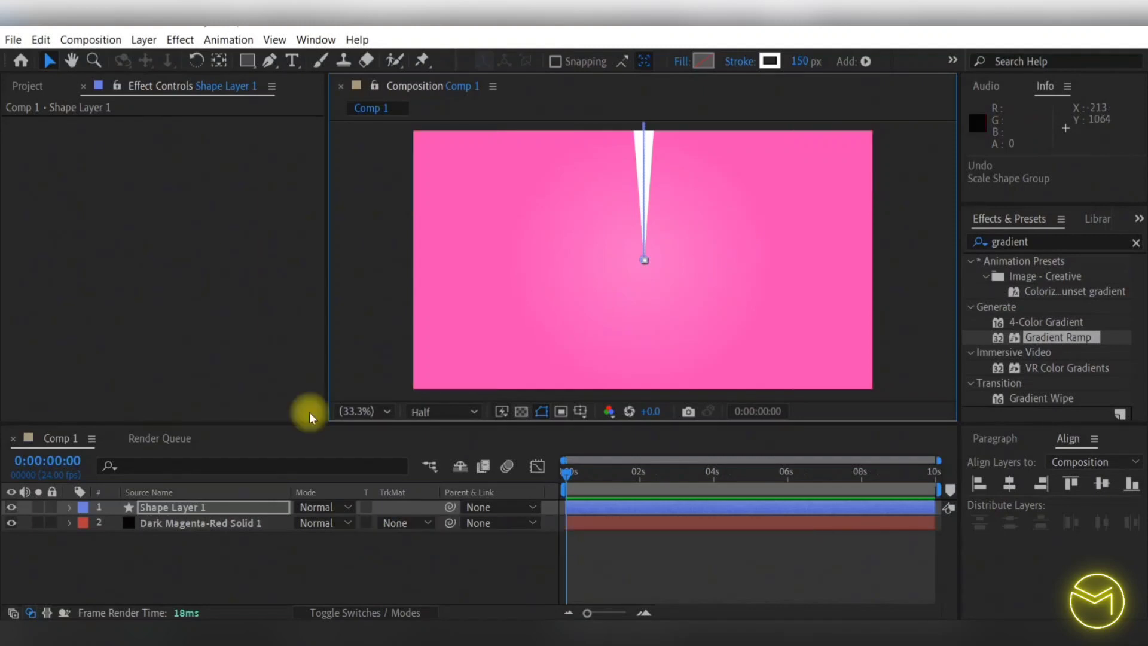
- Add a Repeater to Shape Layer 1's contents
left_click(65, 507)
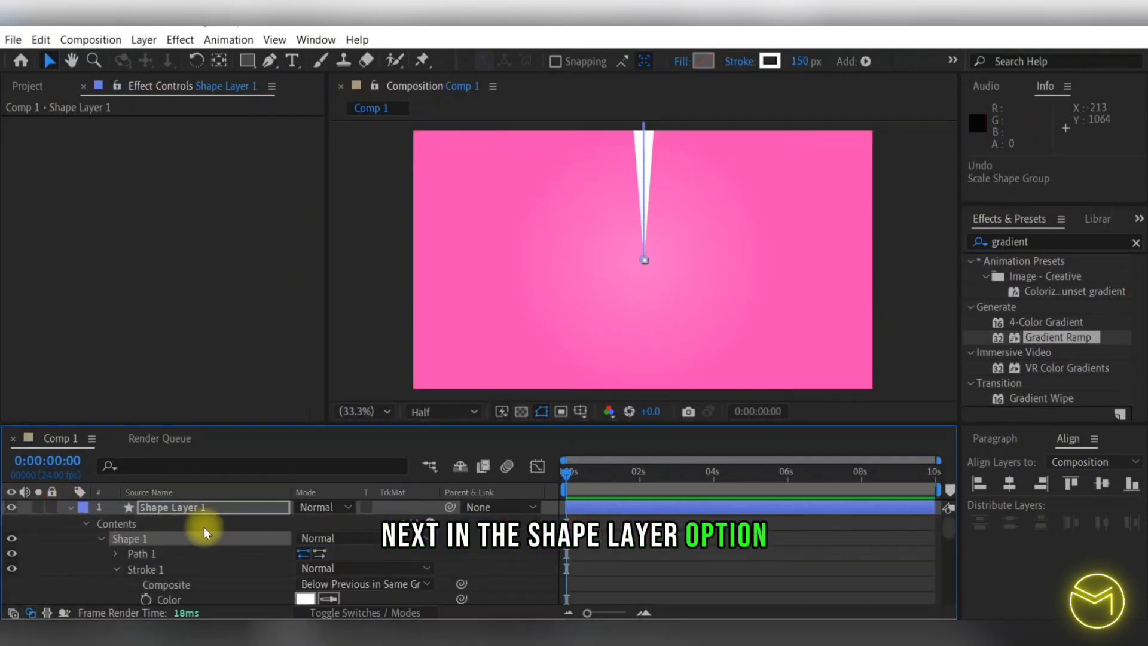
left_click(429, 513)
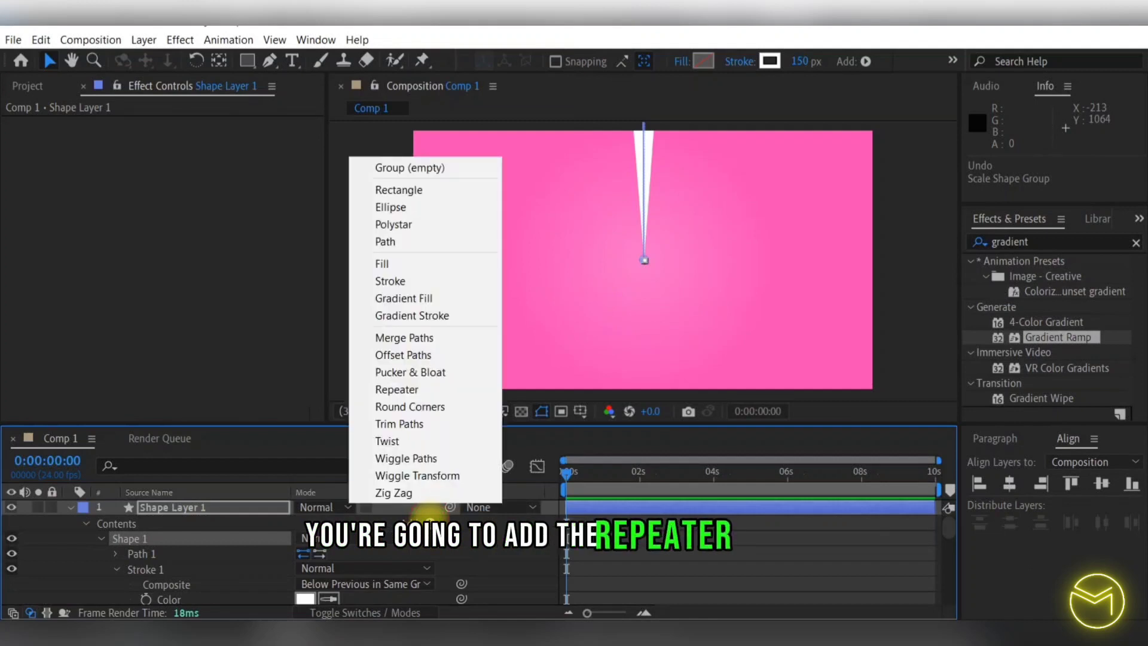
left_click(440, 390)
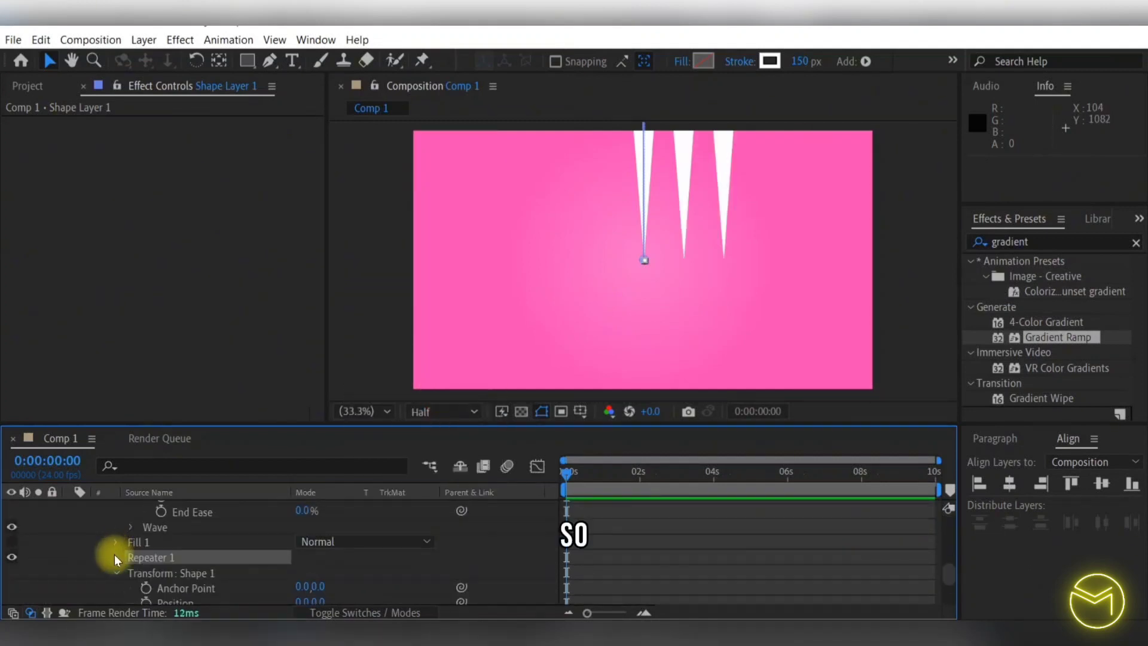
left_click(113, 555)
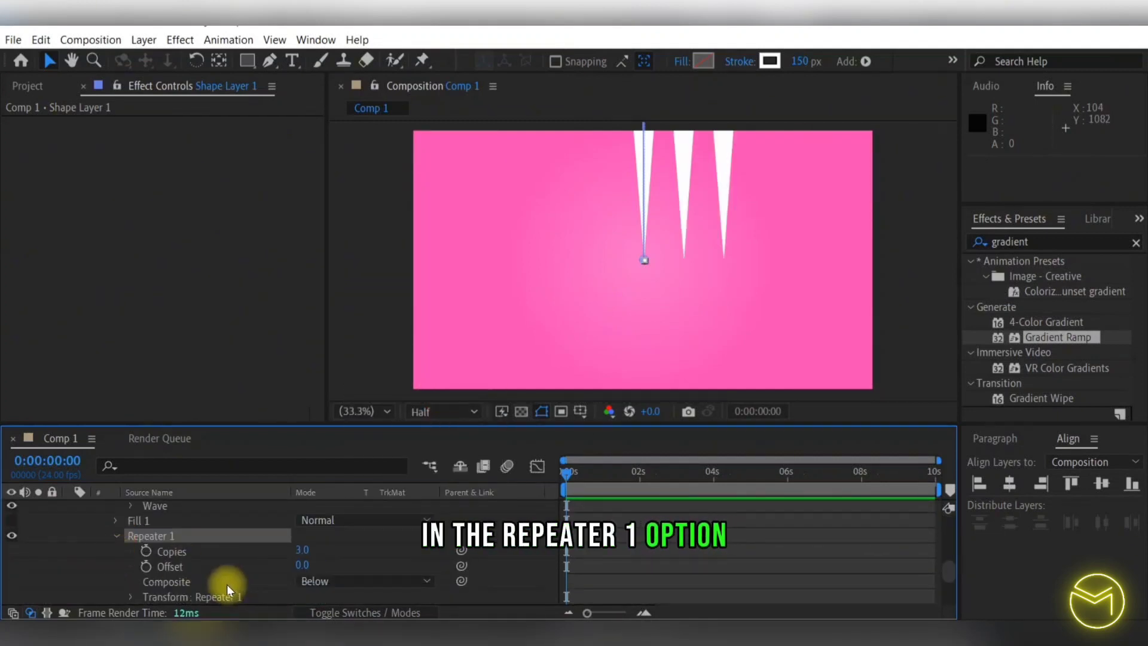
left_click(132, 594)
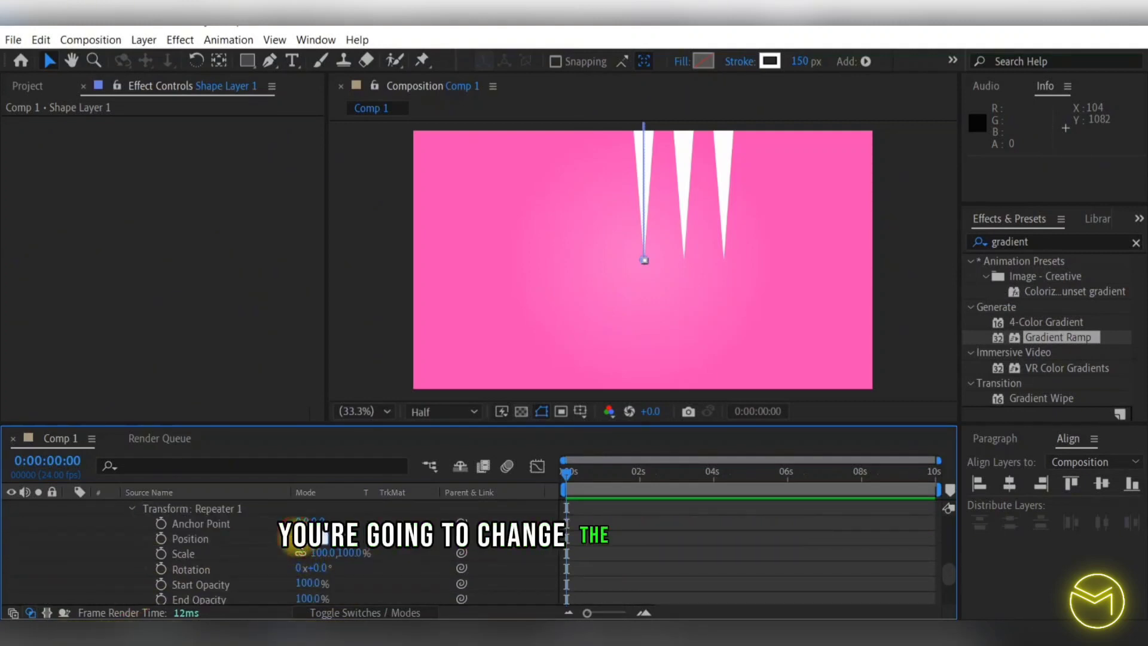
- Set the Repeater's Position to 0, Rotation to 15° and Copies to 30
left_click(301, 537)
type("0")
key("Return")
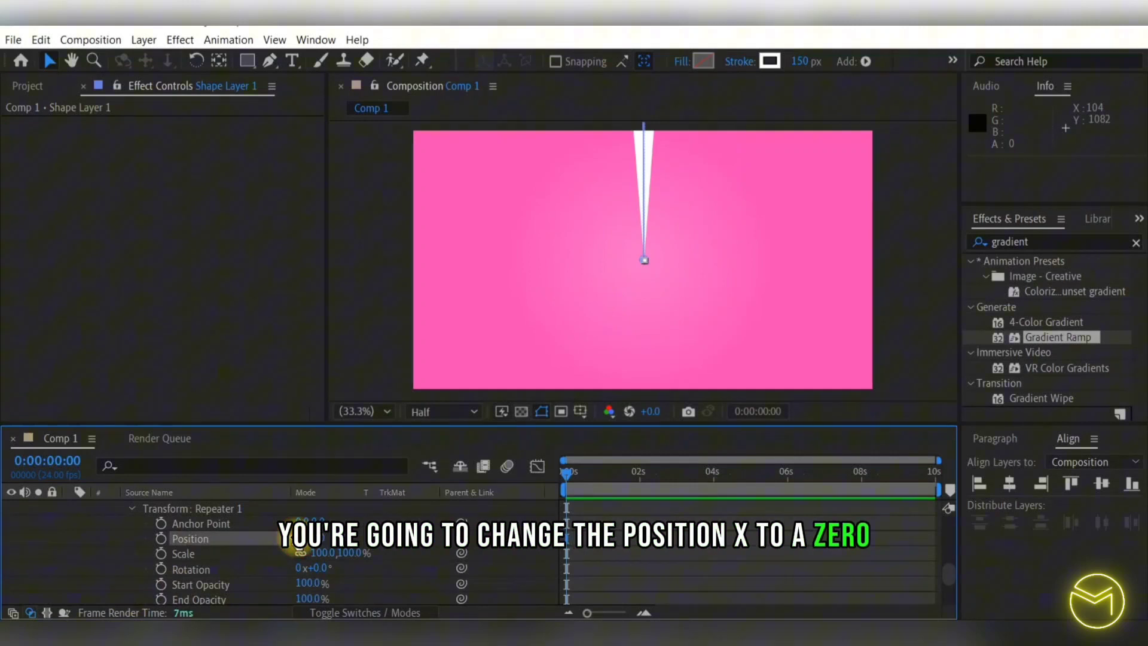
left_click(323, 567)
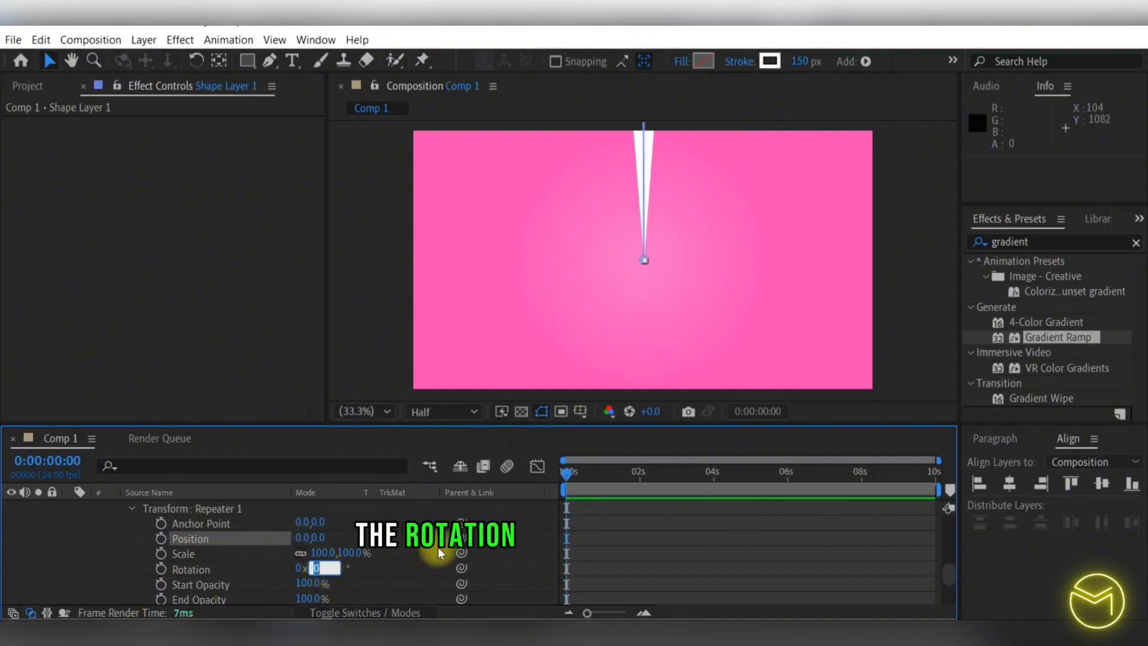
type("15")
key("Return")
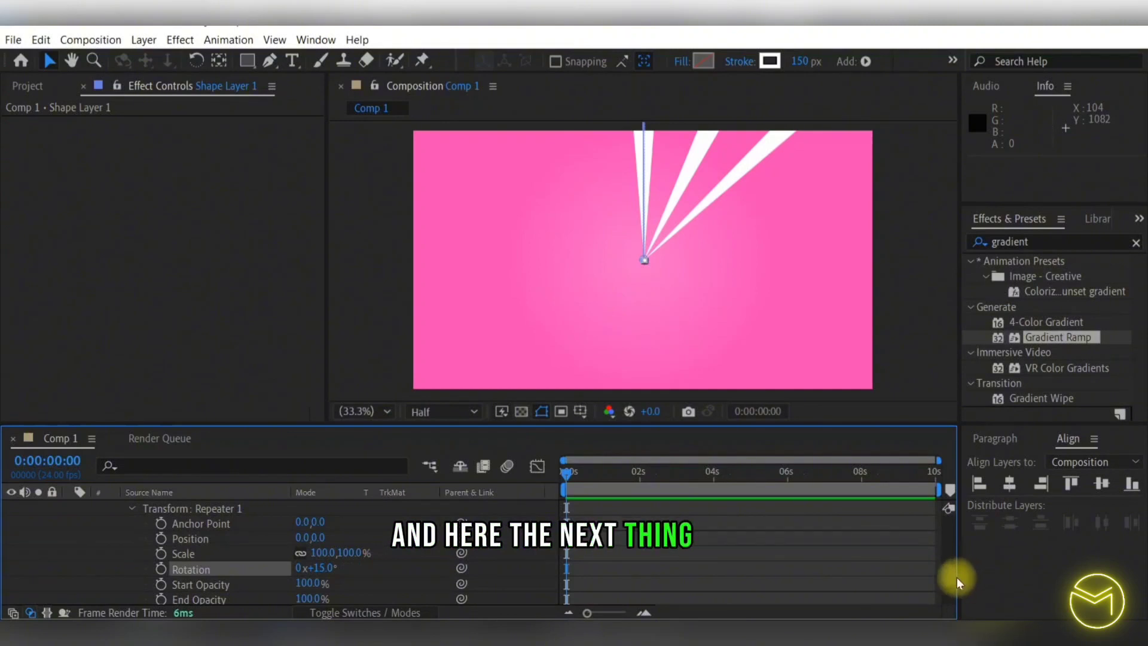
left_click_drag(951, 573, 951, 566)
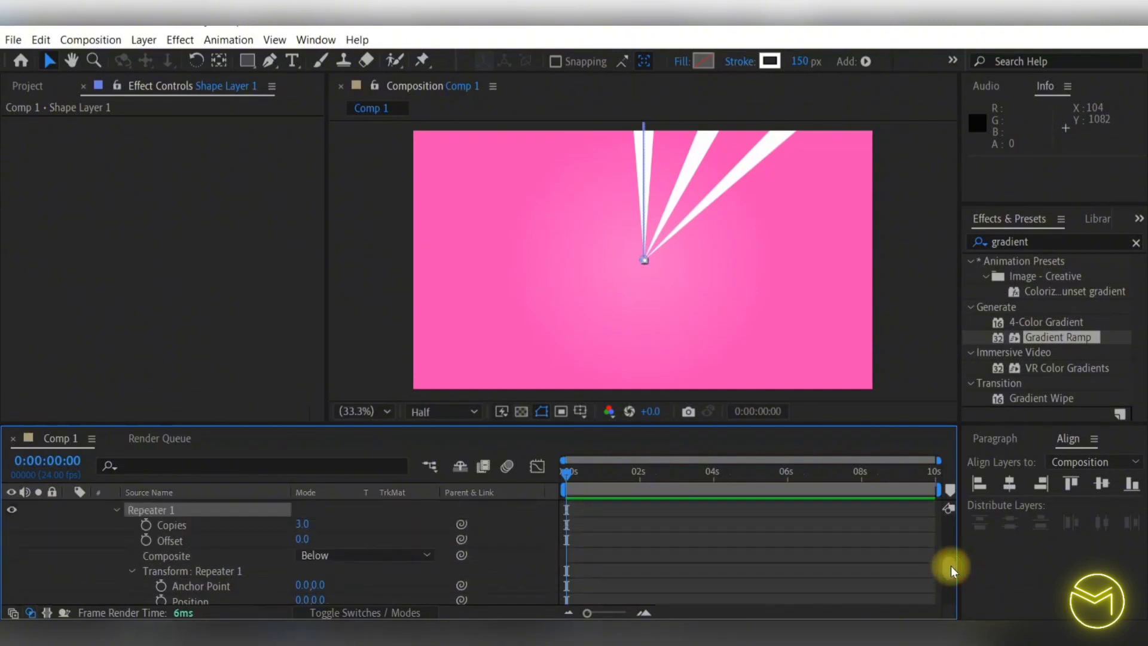
left_click(302, 531)
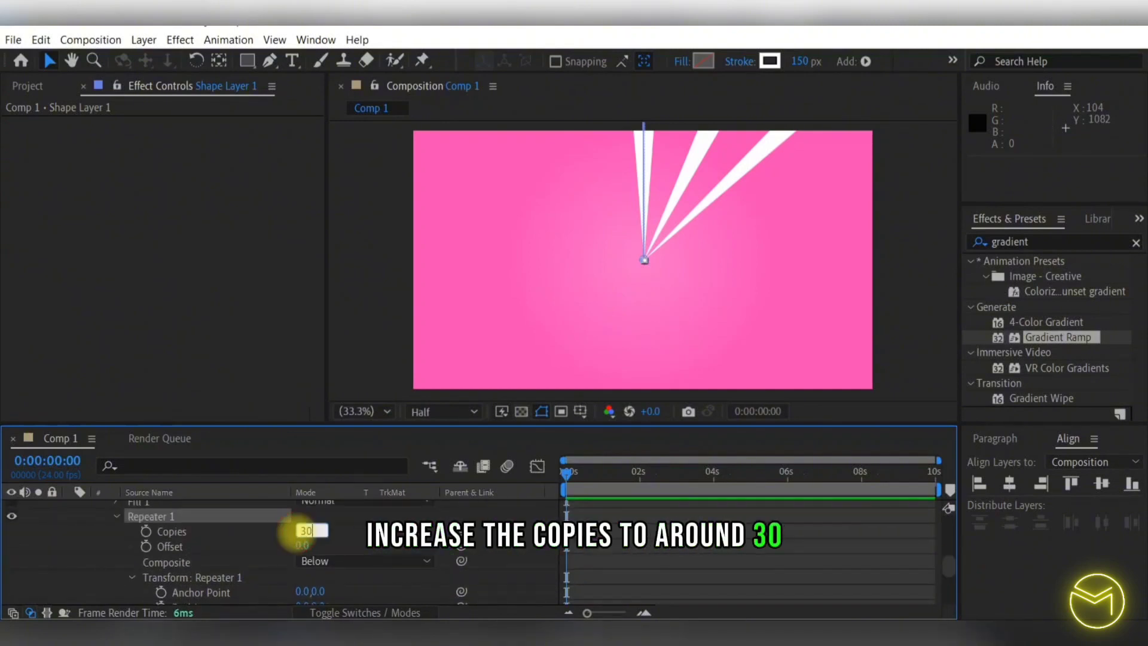
type("30")
key("Return")
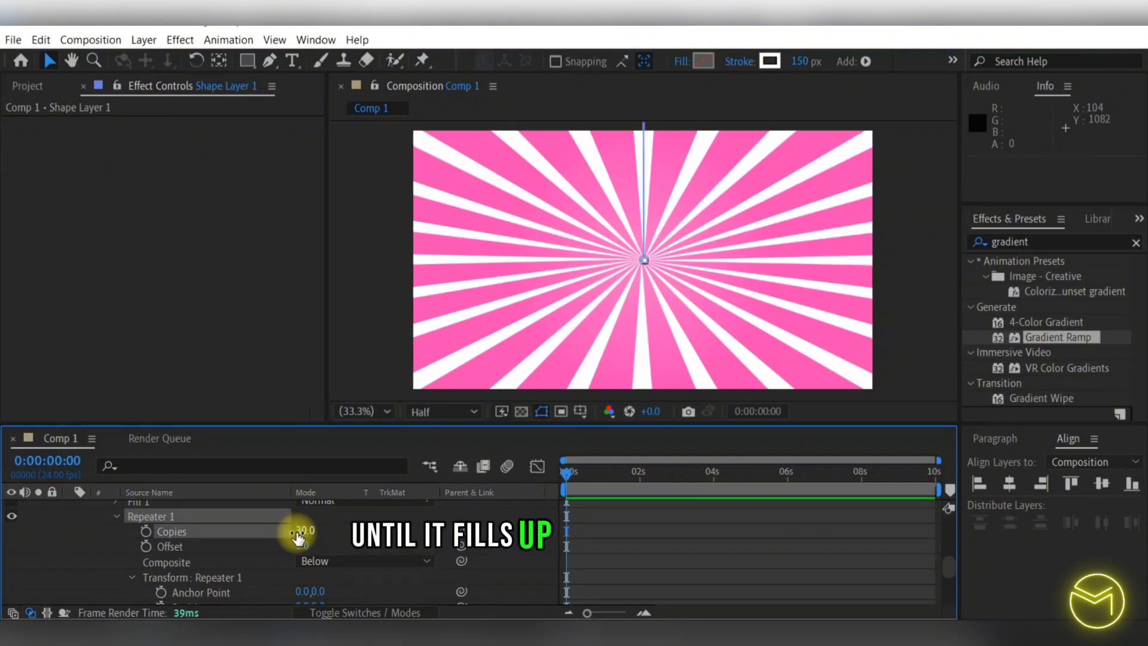
left_click(70, 508)
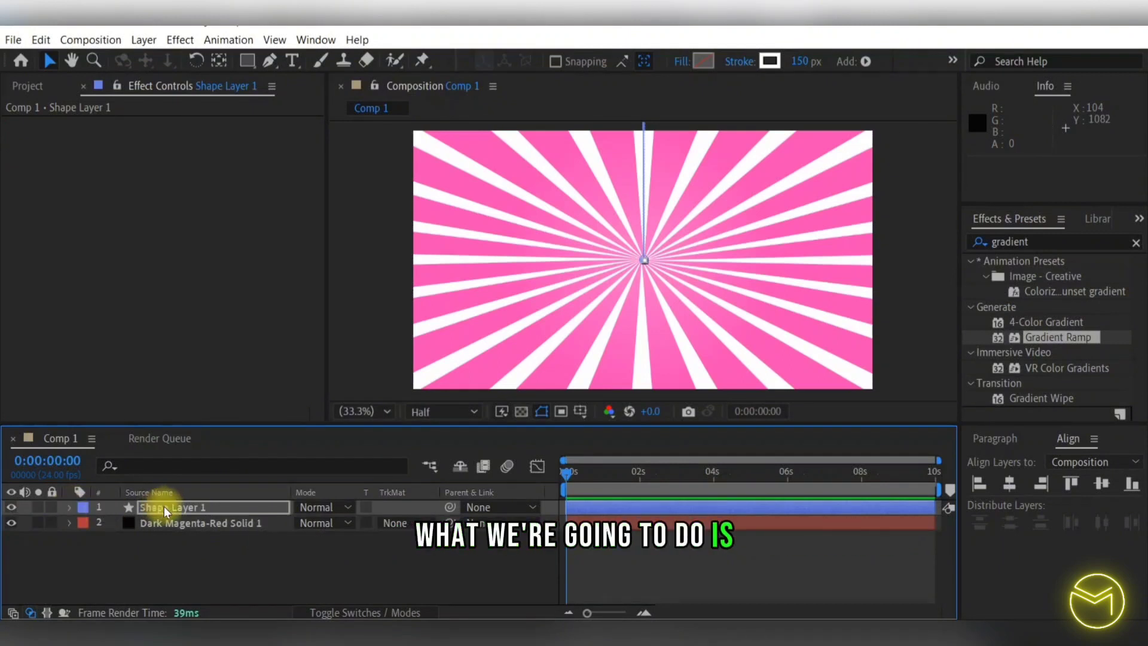
- Add a time*20 expression to Shape Layer 1's Rotation and preview the spin
key("r")
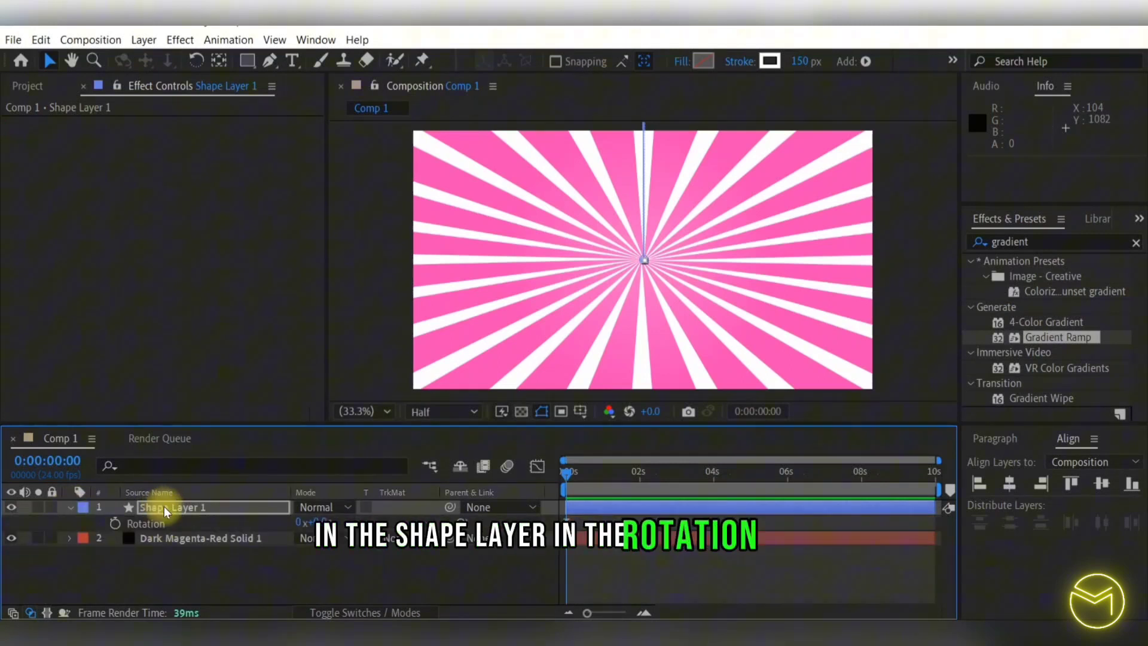
left_click(115, 524, "alt")
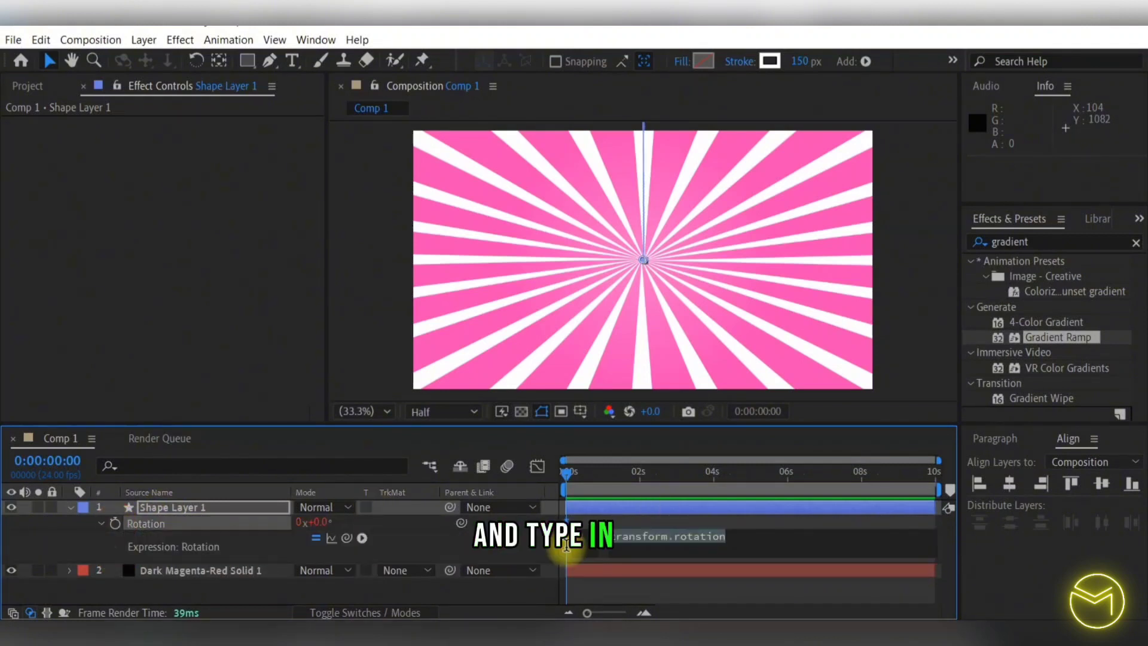
type("time*20")
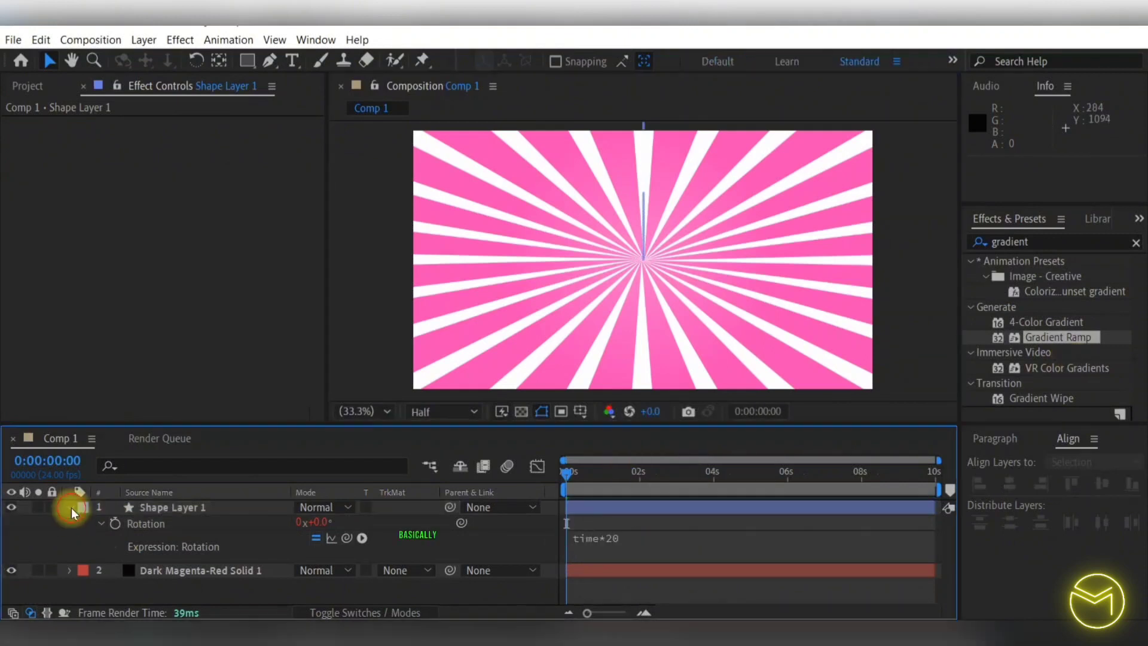
left_click(71, 508)
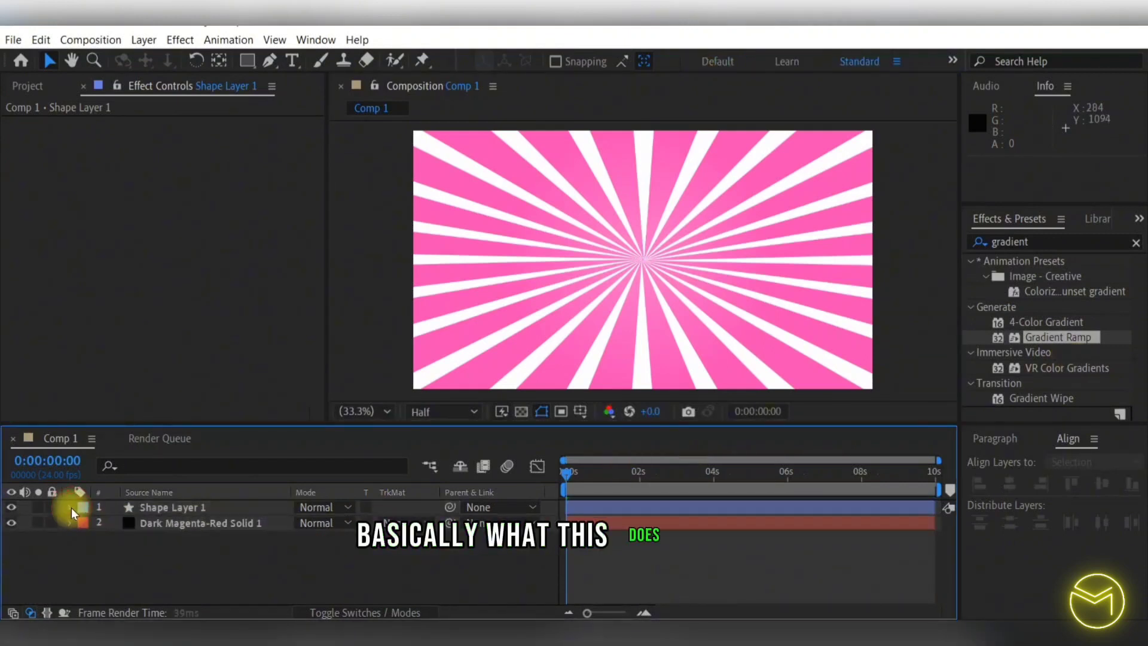
key("space")
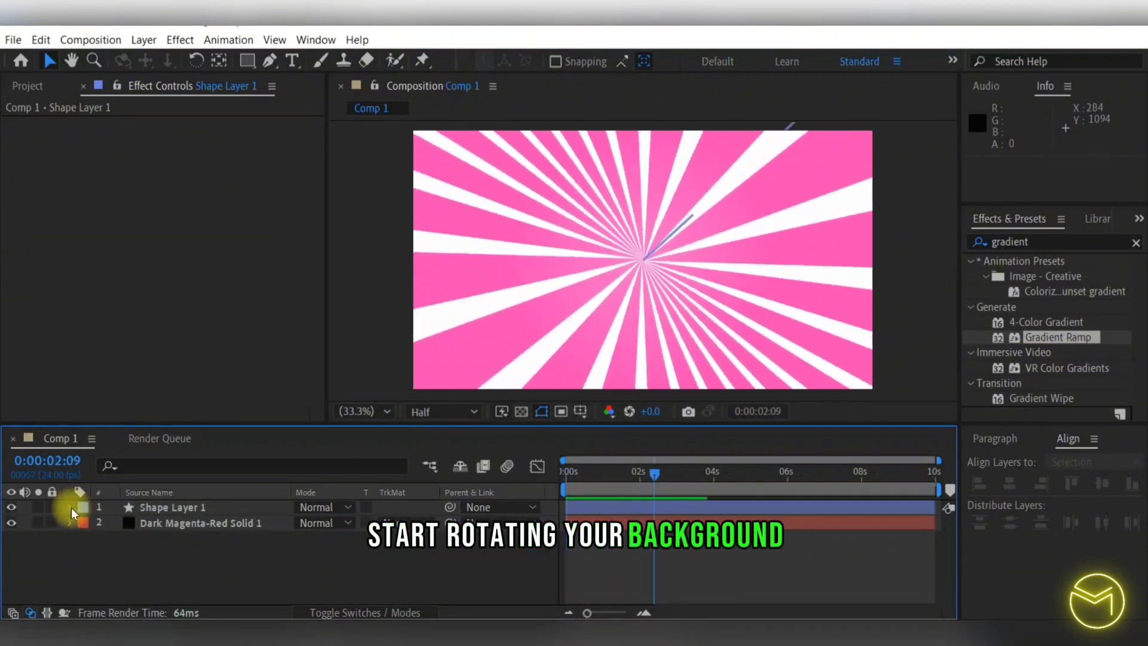
key("space")
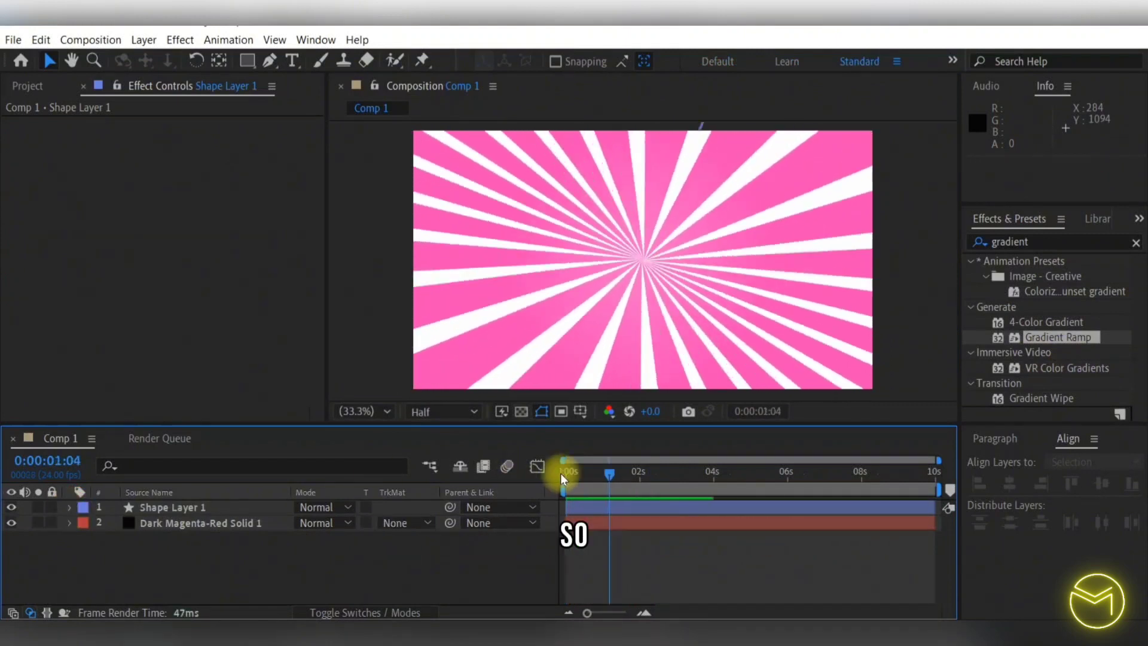
- Switch Shape Layer 1's blend mode to Overlay and preview the sunburst
left_click(326, 507)
left_click(326, 507)
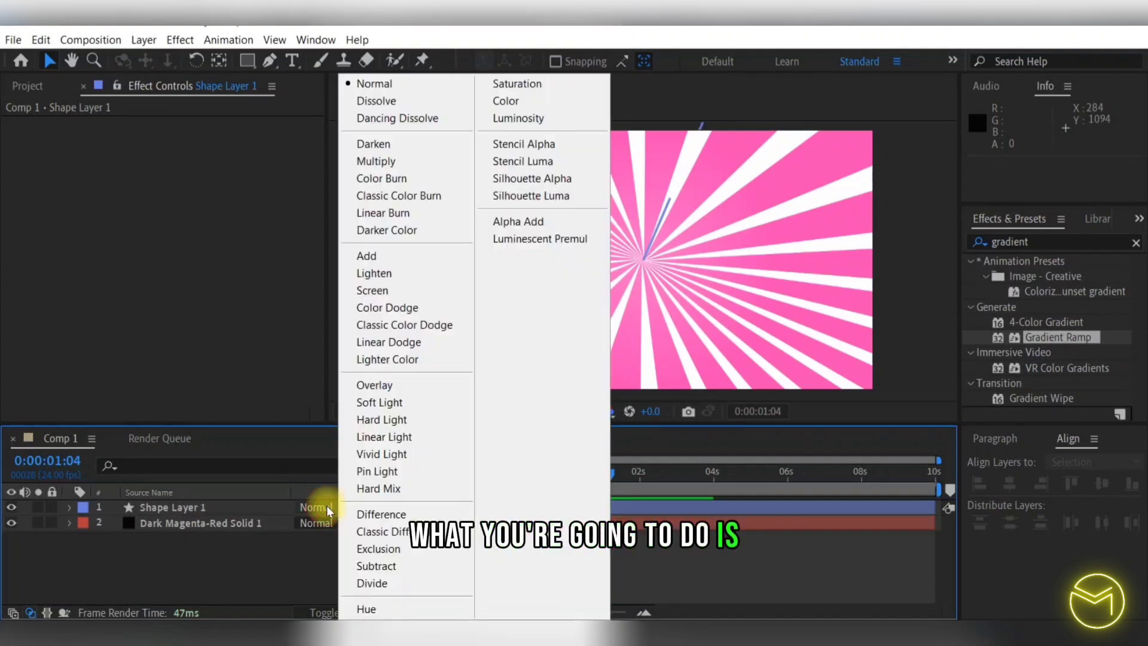
left_click(427, 383)
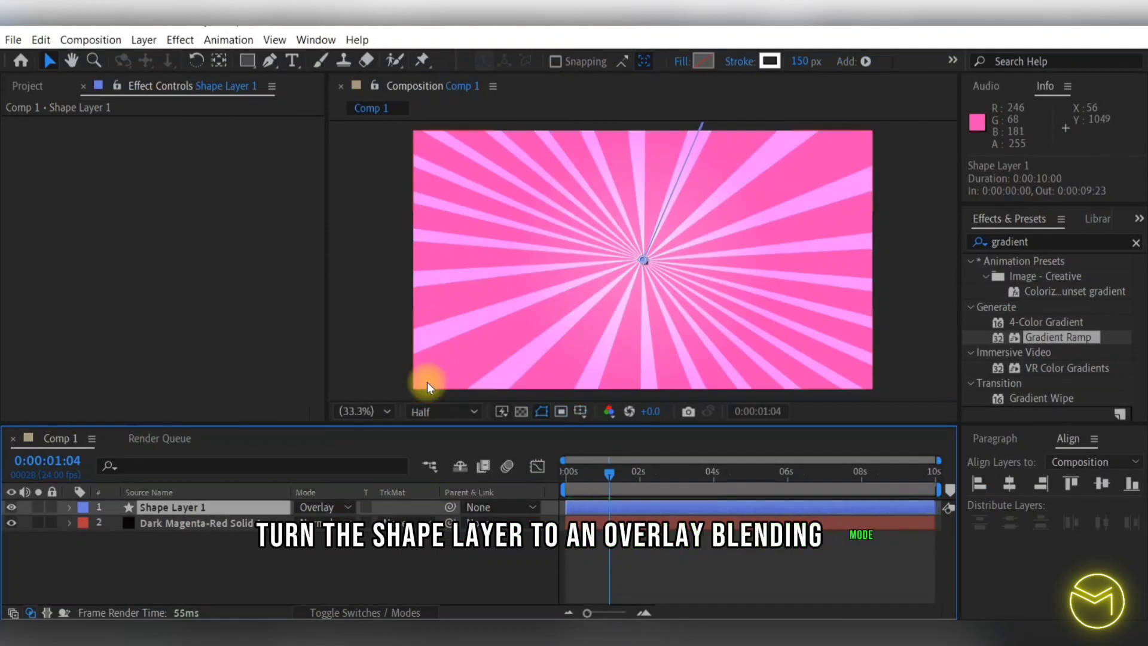
key("space")
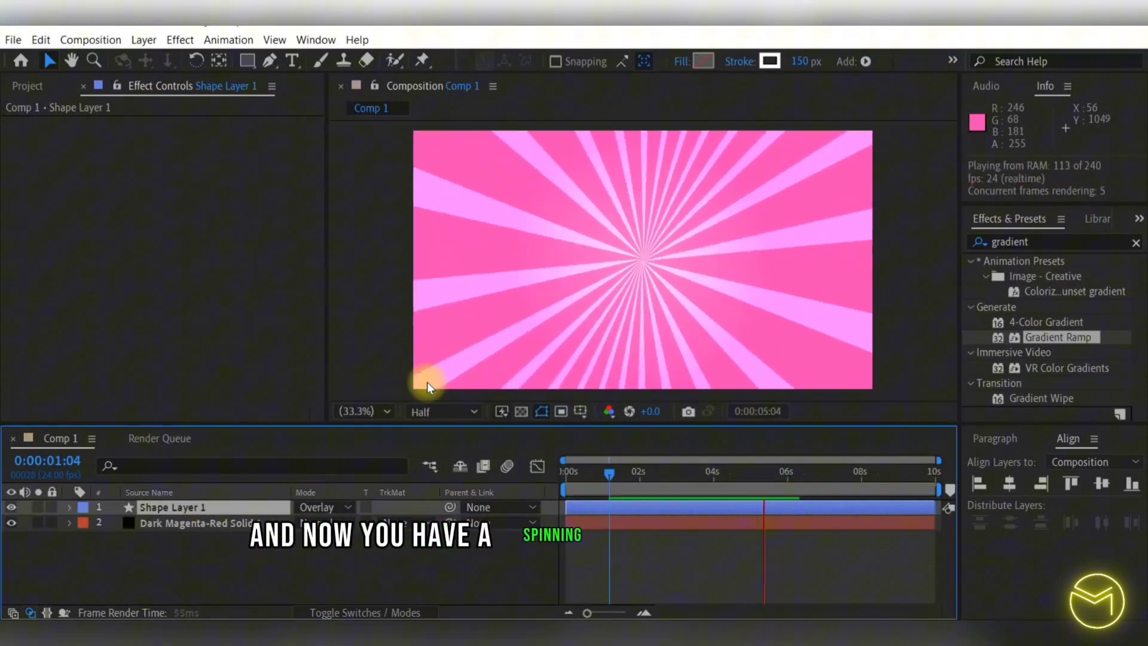